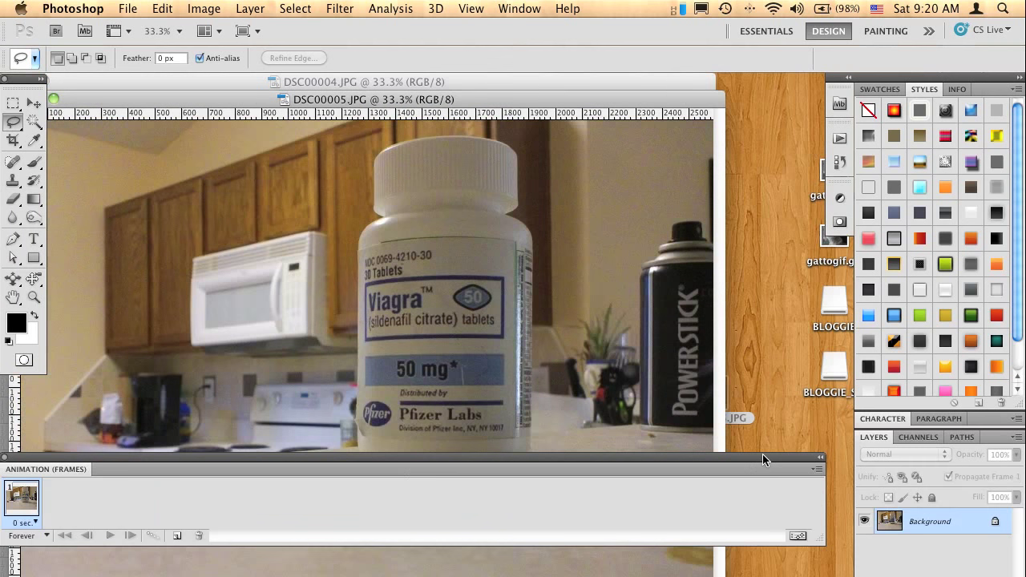
- Arrange DSC00005.JPG and DSC00004.JPG side by side at 16.7% zoom, with the Animation panel below them
left_click(762, 453)
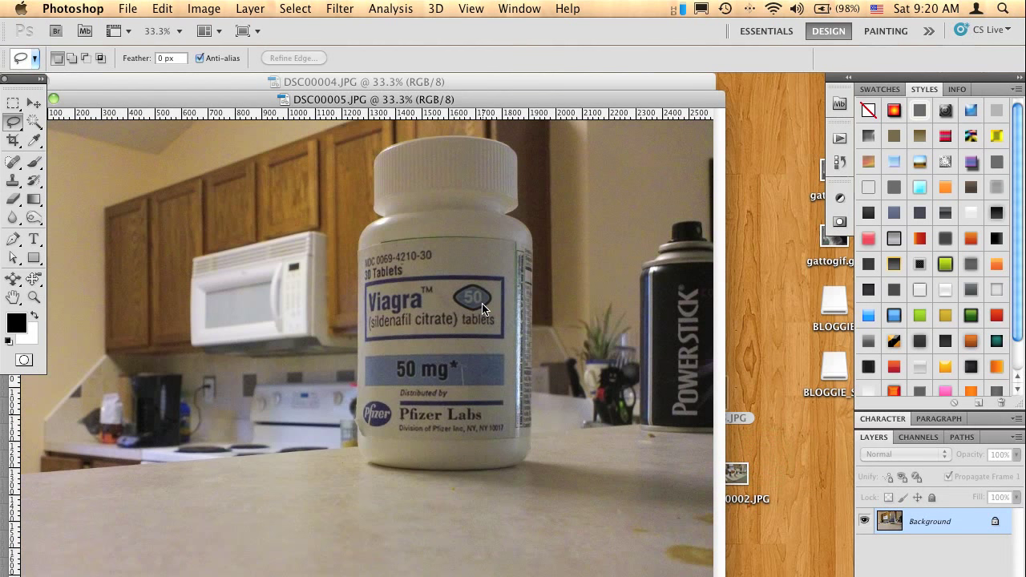
left_click_drag(468, 93, 593, 110)
left_click(535, 83)
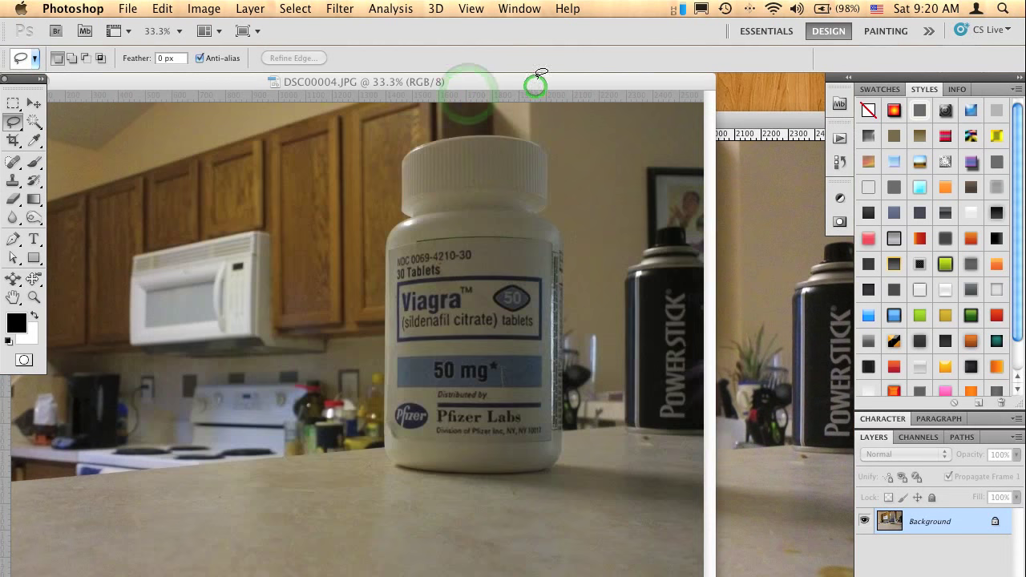
left_click(787, 121)
left_click_drag(787, 121, 662, 70)
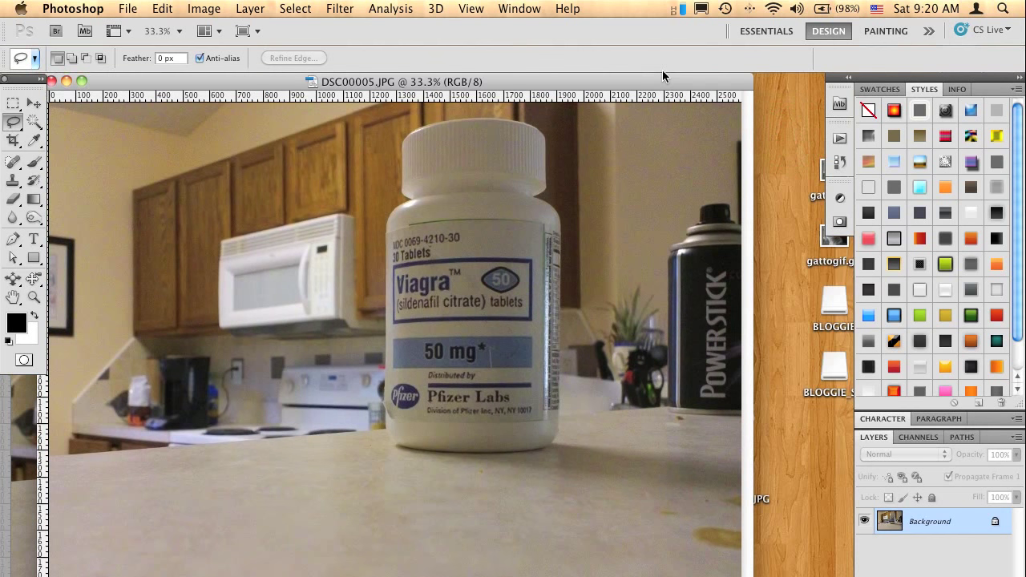
key("super+minus")
key("super+minus")
left_click(603, 163)
key("super+minus")
key("super+minus")
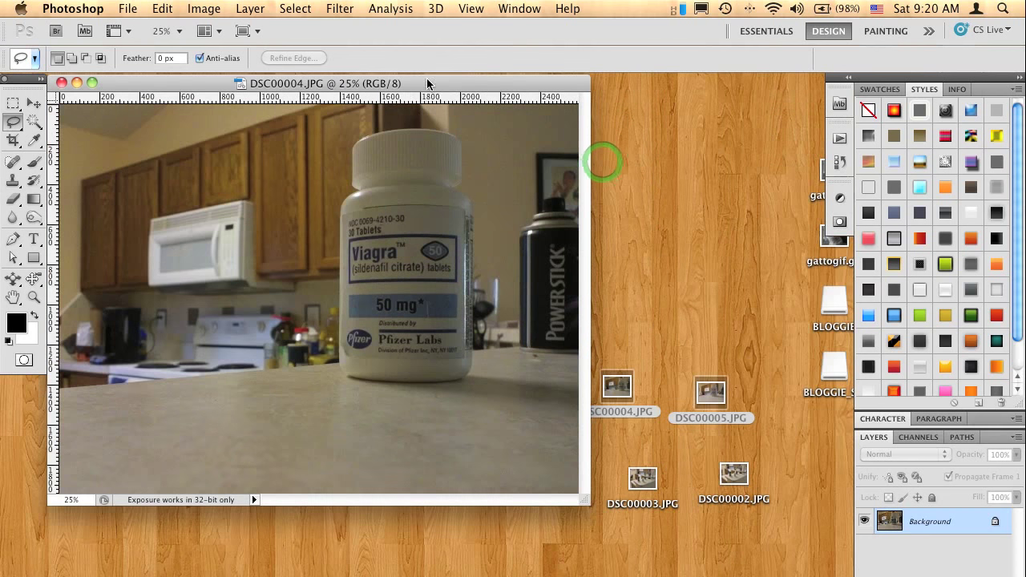
left_click_drag(373, 78, 759, 125)
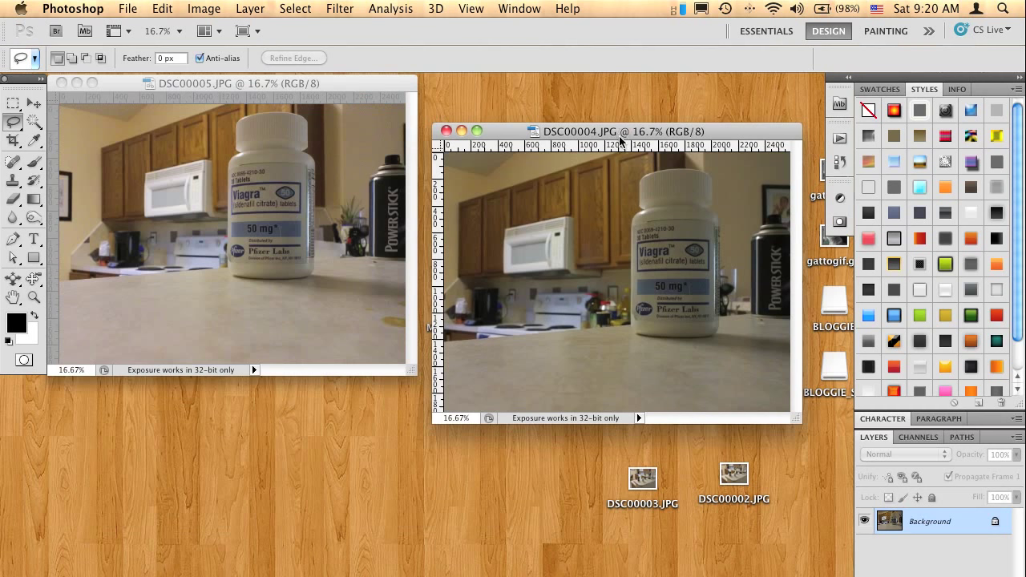
left_click_drag(626, 132, 627, 95)
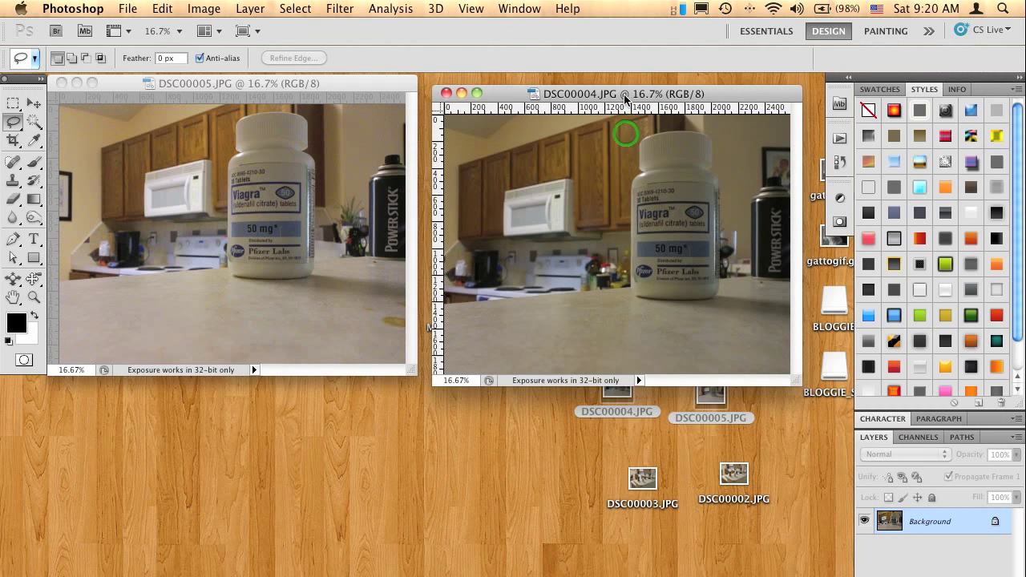
left_click_drag(75, 576, 70, 452)
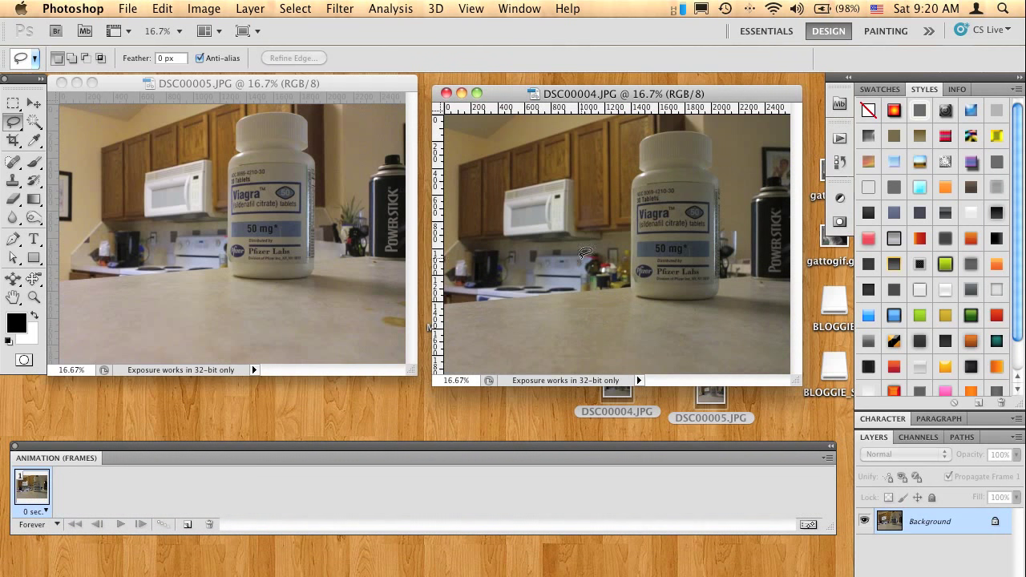
- Align the two photo windows and copy the DSC00004.JPG photo into DSC00005.JPG as a new layer with the Move tool
left_click(34, 103)
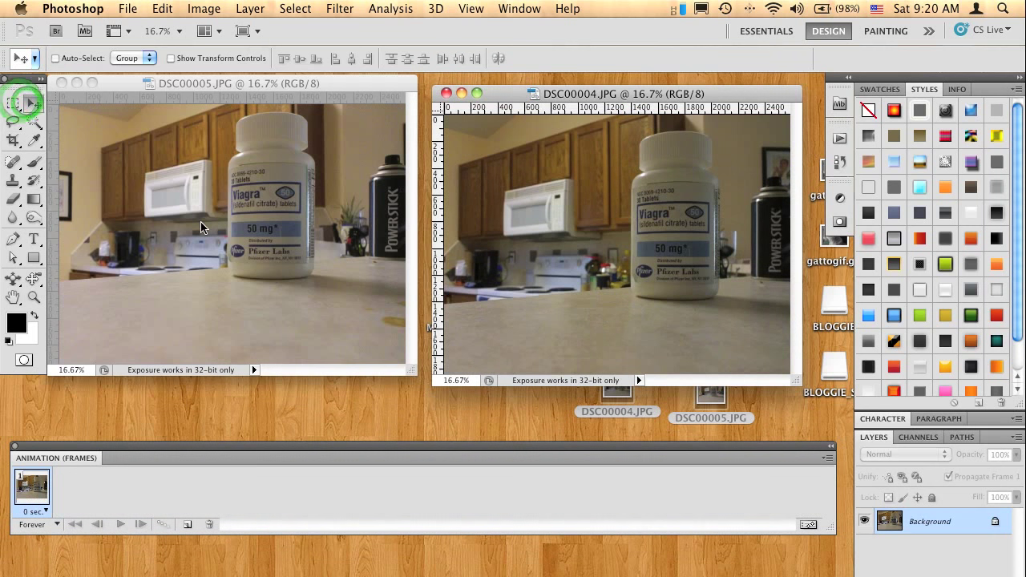
left_click(211, 83)
left_click_drag(215, 86, 214, 95)
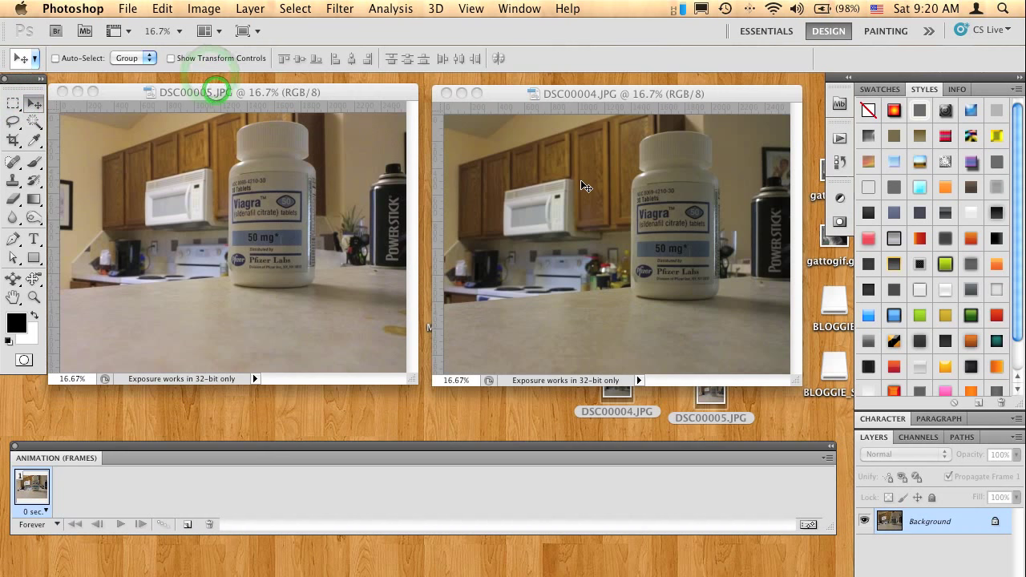
left_click(582, 178)
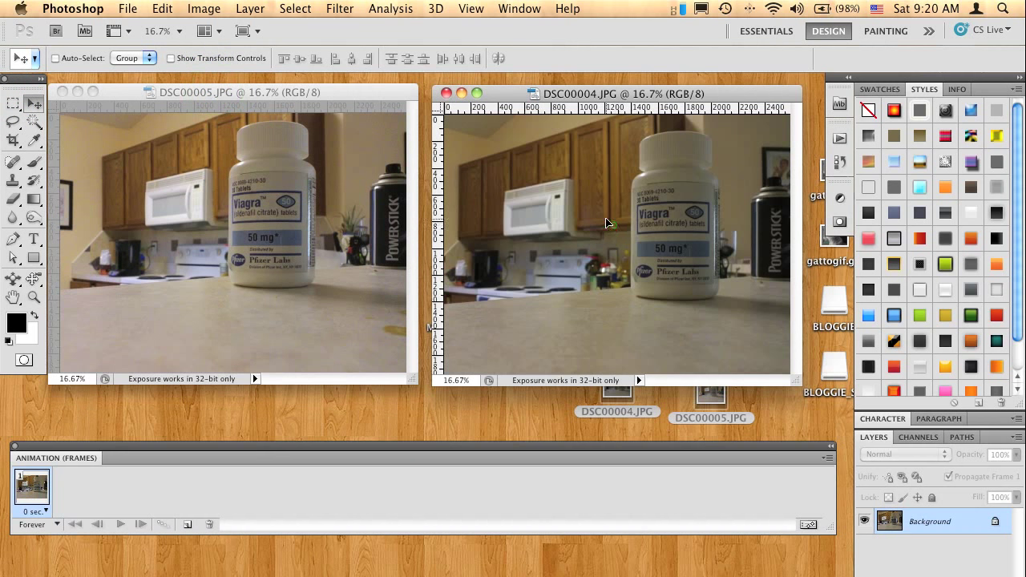
left_click_drag(614, 225, 234, 224)
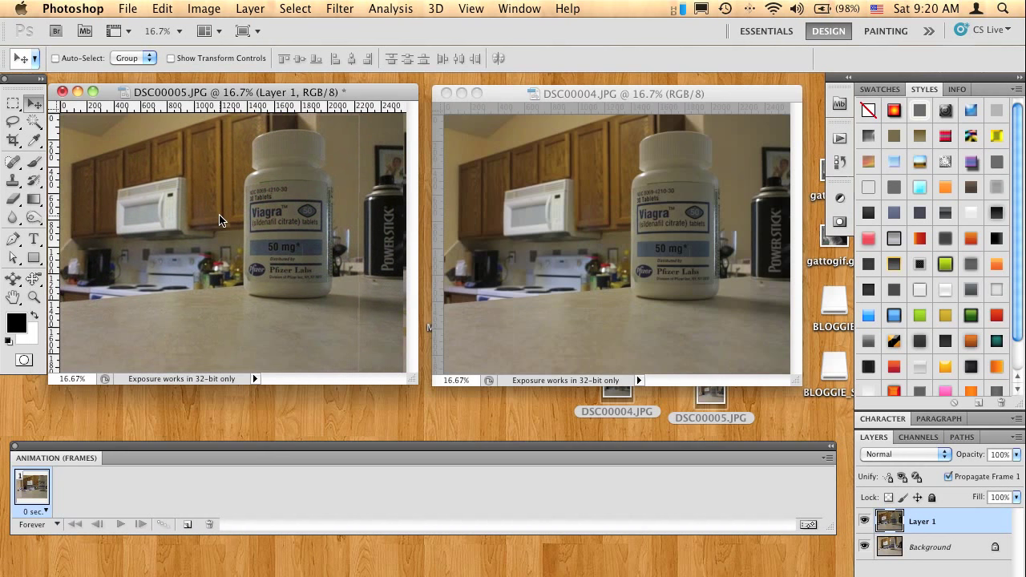
- Reposition Layer 1 at 82% opacity so its spray can lines up with the background photo's can, and restore the opacity to 100%
left_click_drag(1016, 454, 996, 471)
mouse_move(313, 198)
left_mouse_down()
mouse_move(325, 210)
mouse_move(305, 197)
left_mouse_up()
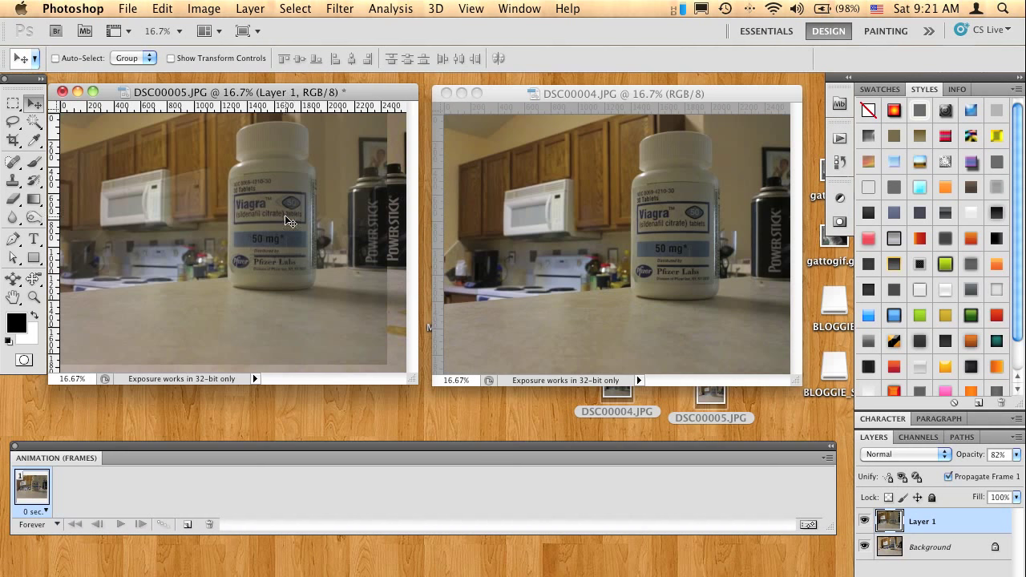
left_click_drag(283, 221, 304, 222)
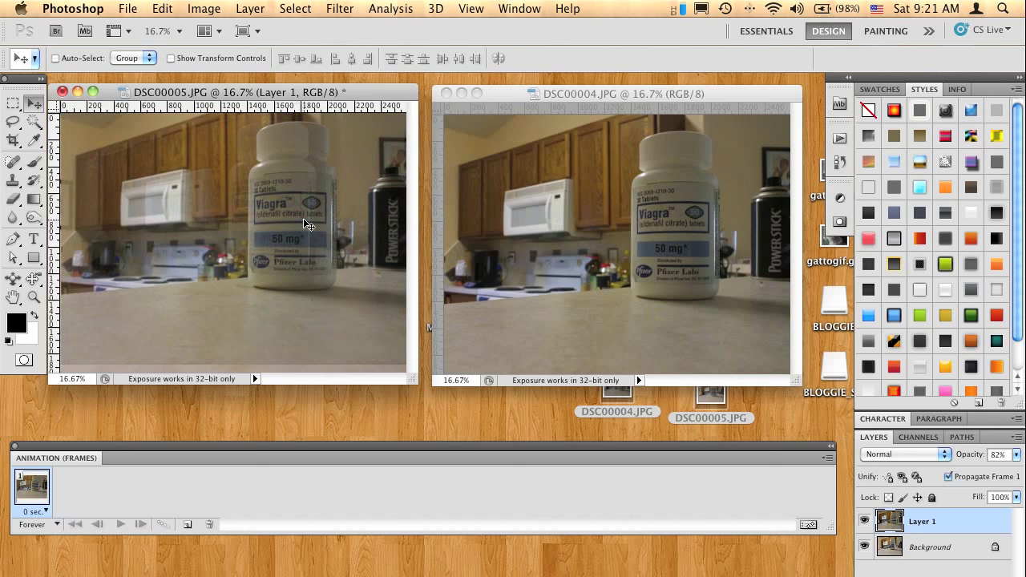
left_click(1015, 455)
left_click_drag(994, 471, 1010, 458)
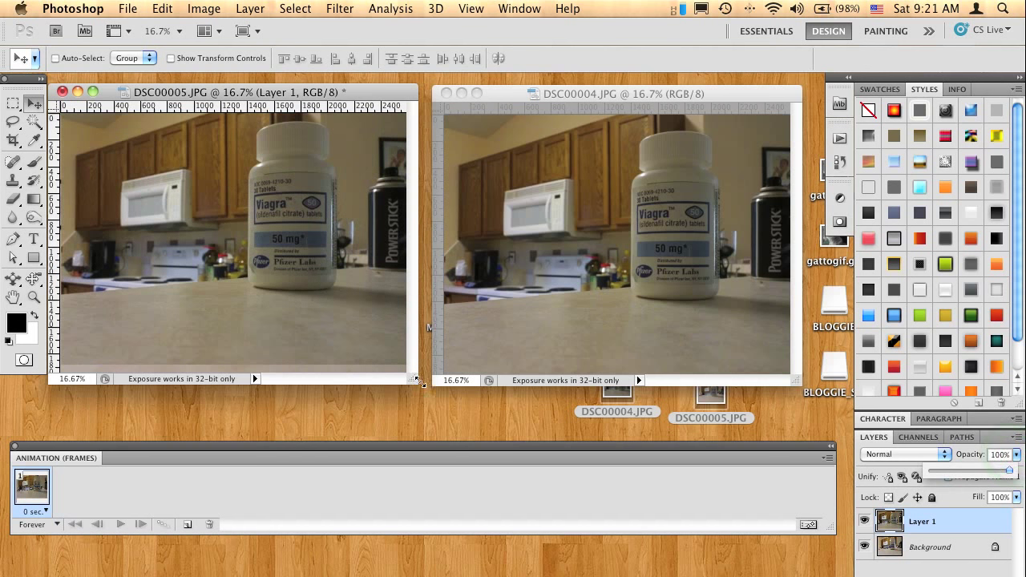
- Close DSC00004.JPG and enlarge the DSC00005.JPG window around the photo
left_click(446, 93)
left_click_drag(415, 381, 617, 406)
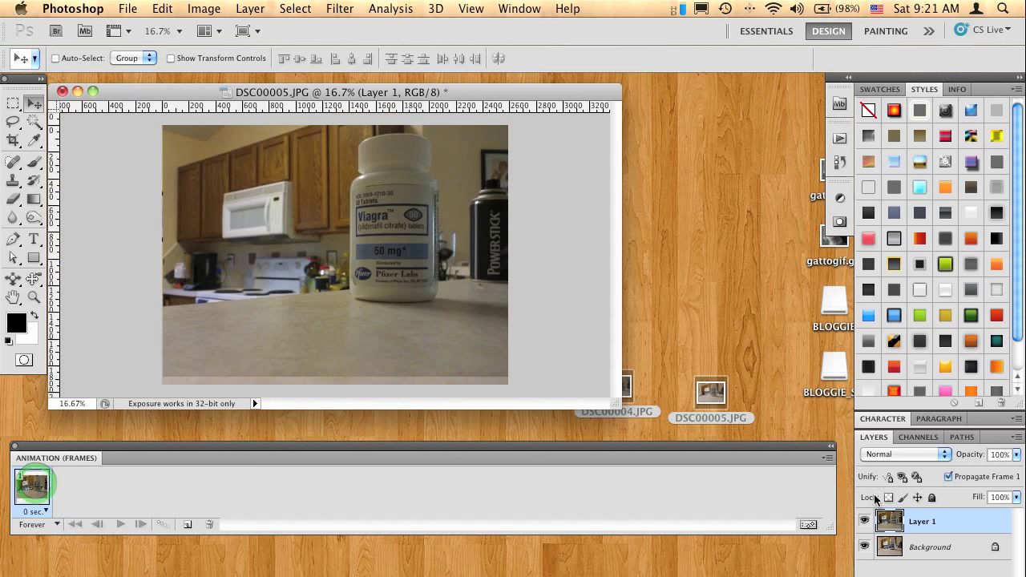
- Build a two-frame animation with Layer 1 hidden in frame 1 and shown in frame 2, and preview it
left_click(864, 521)
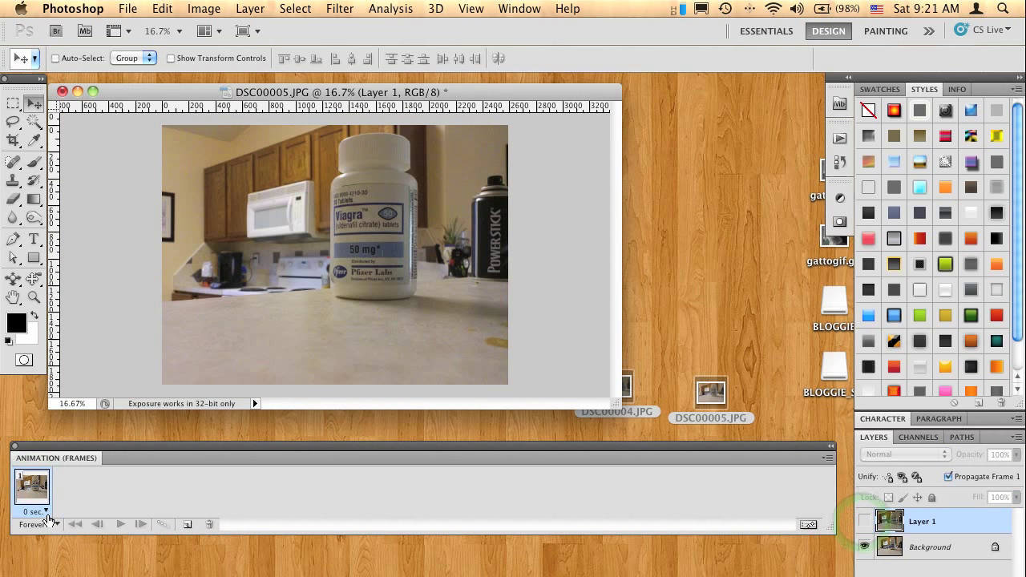
left_click(186, 525)
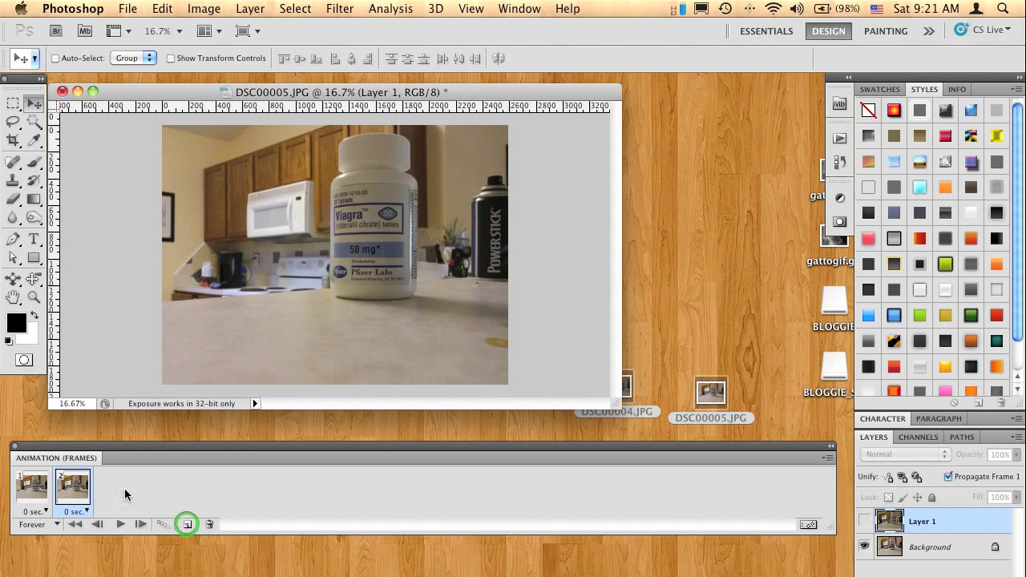
left_click(864, 521)
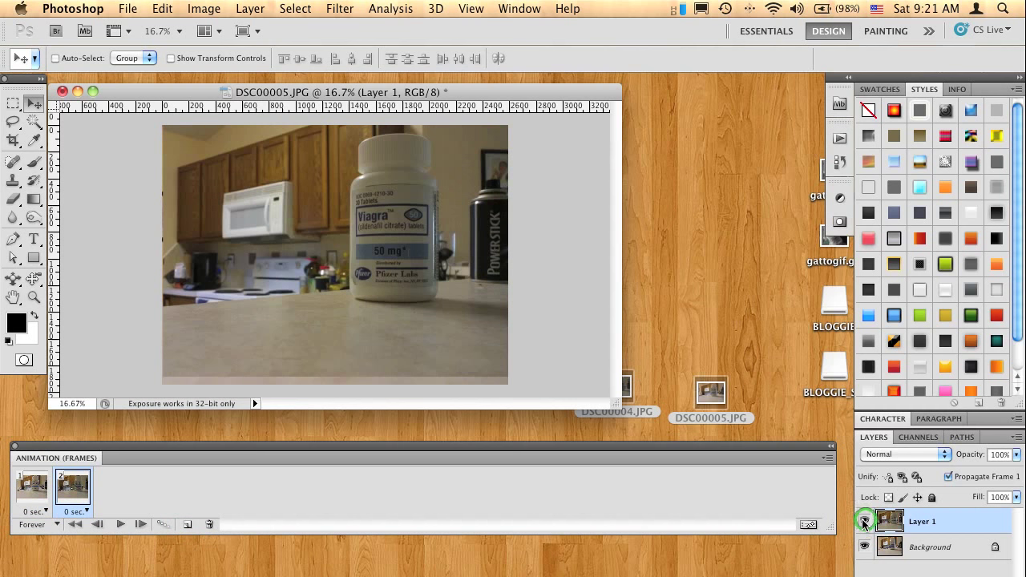
left_click(120, 524)
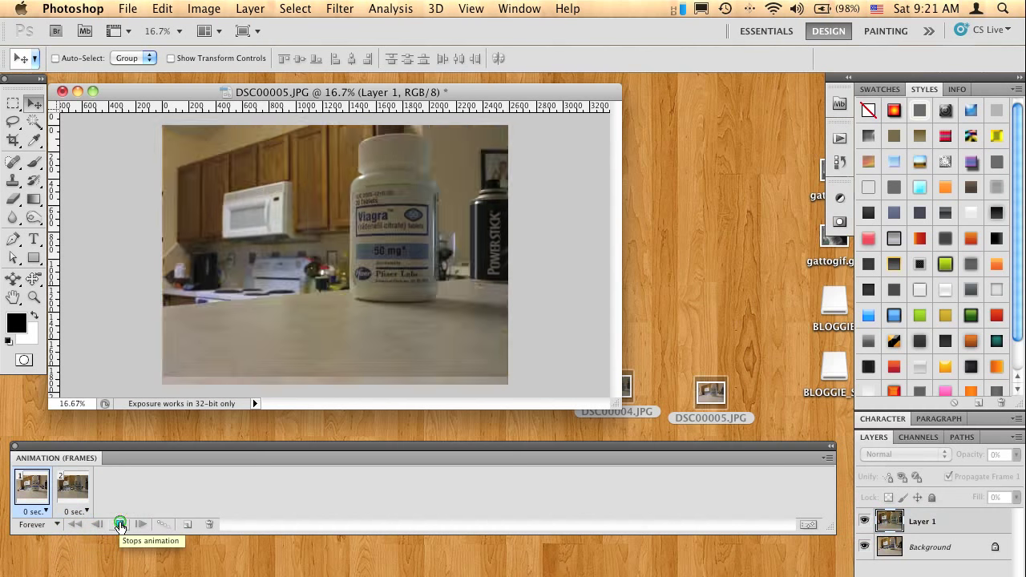
left_click(119, 525)
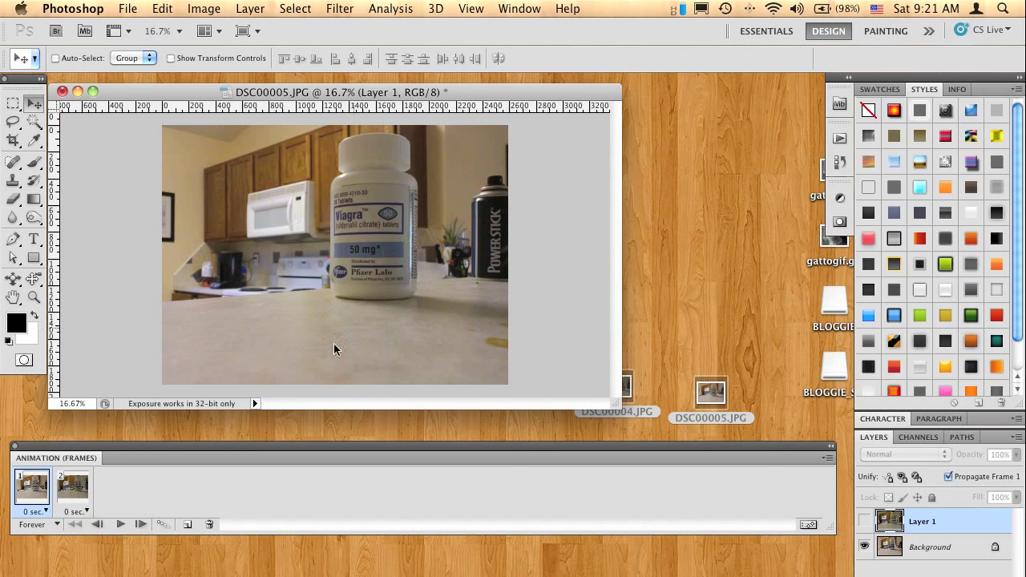
- Shift Layer 1 slightly to the left in frame 2 and preview the animation
left_click(72, 485)
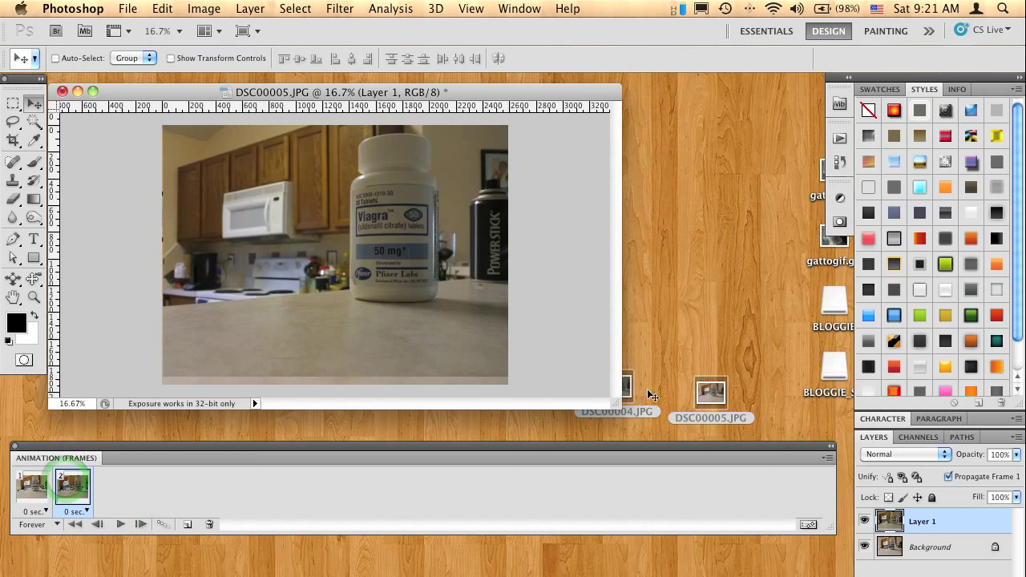
left_click_drag(405, 257, 395, 252)
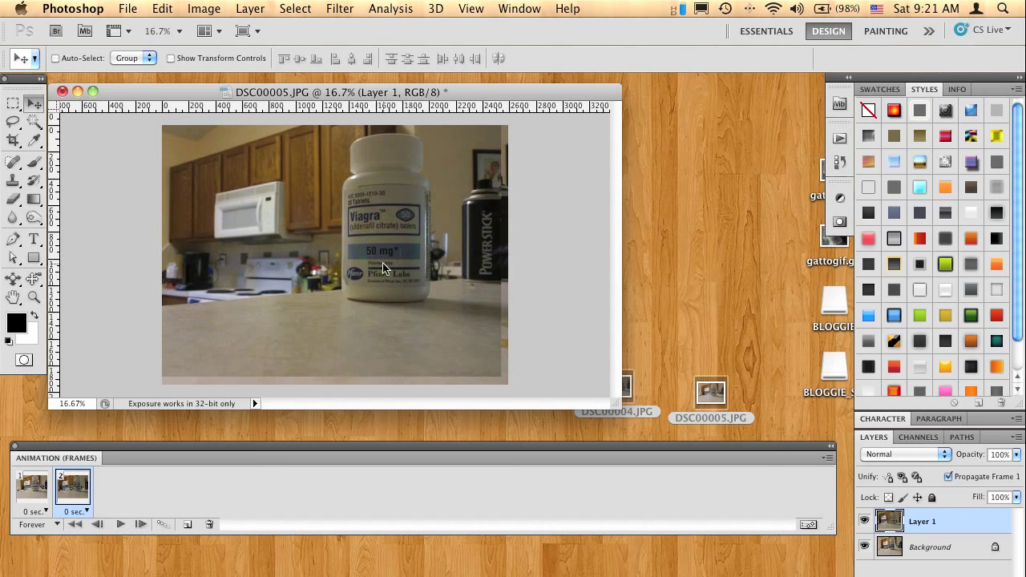
left_click(120, 524)
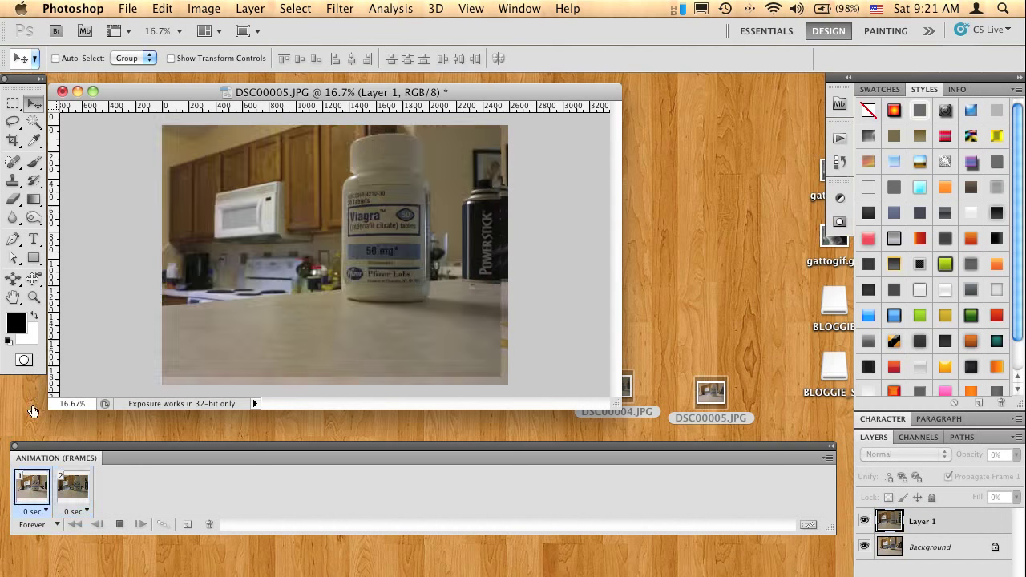
left_click(96, 525)
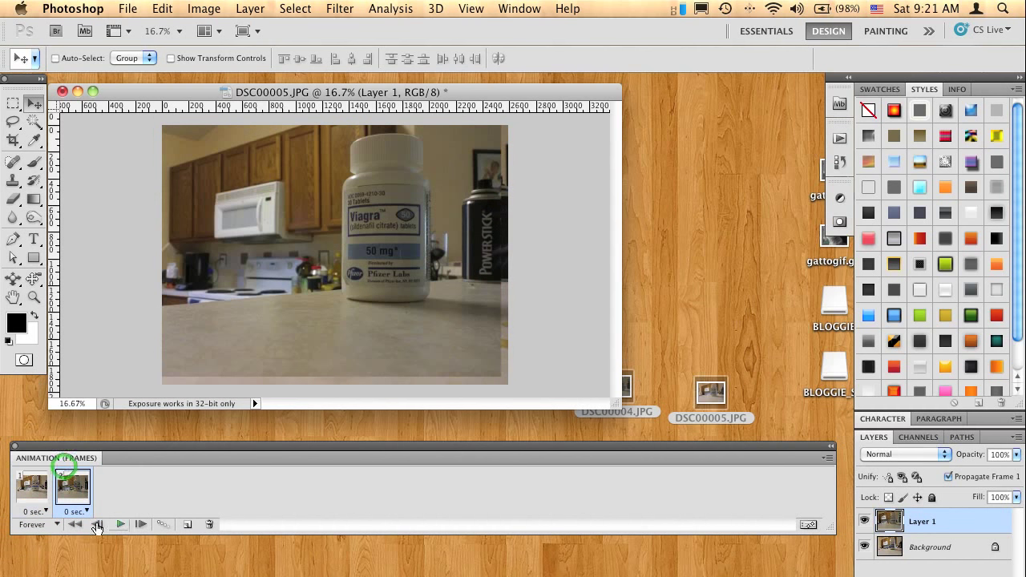
left_click(45, 491)
left_click(57, 494)
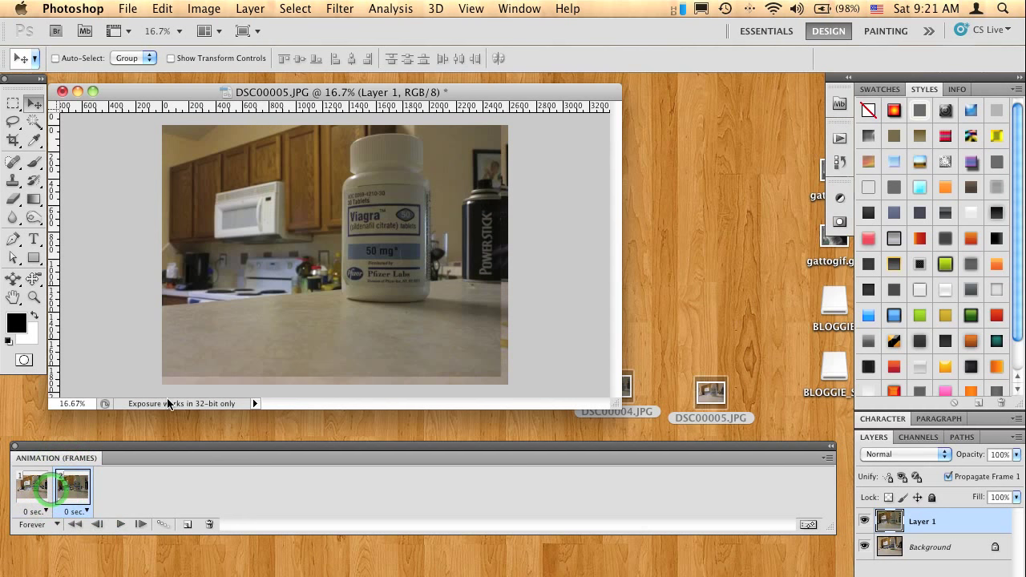
- Brighten Layer 1 in frame 2 with a Levels adjustment and preview the animation against frame 1
key("super+l")
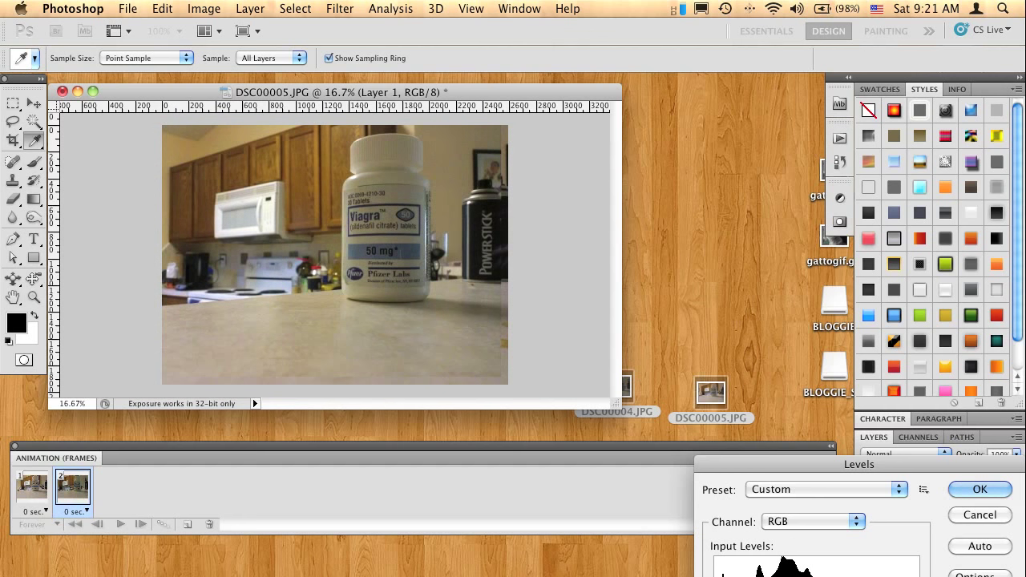
left_click(995, 490)
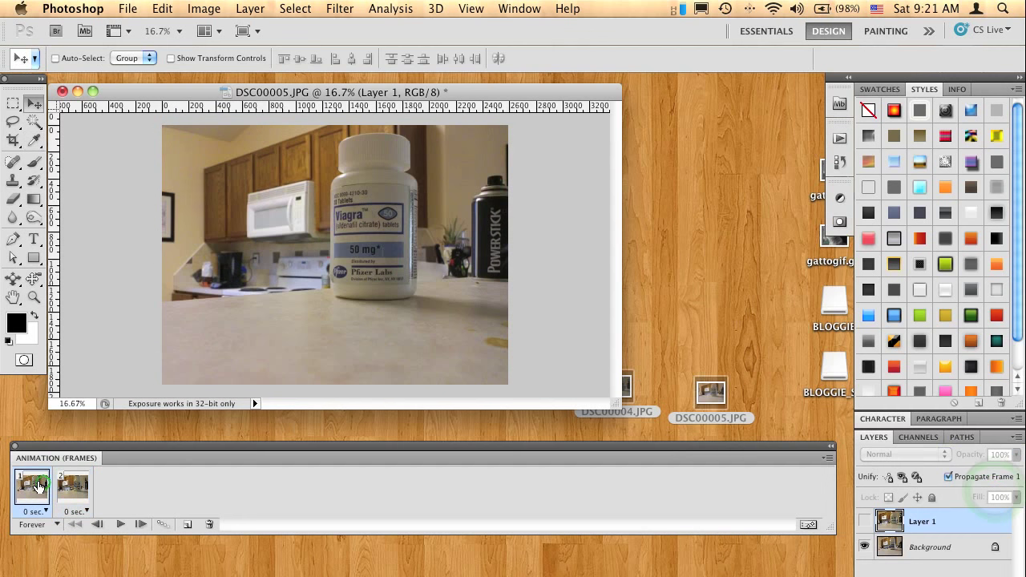
left_click(32, 485)
left_click(70, 484)
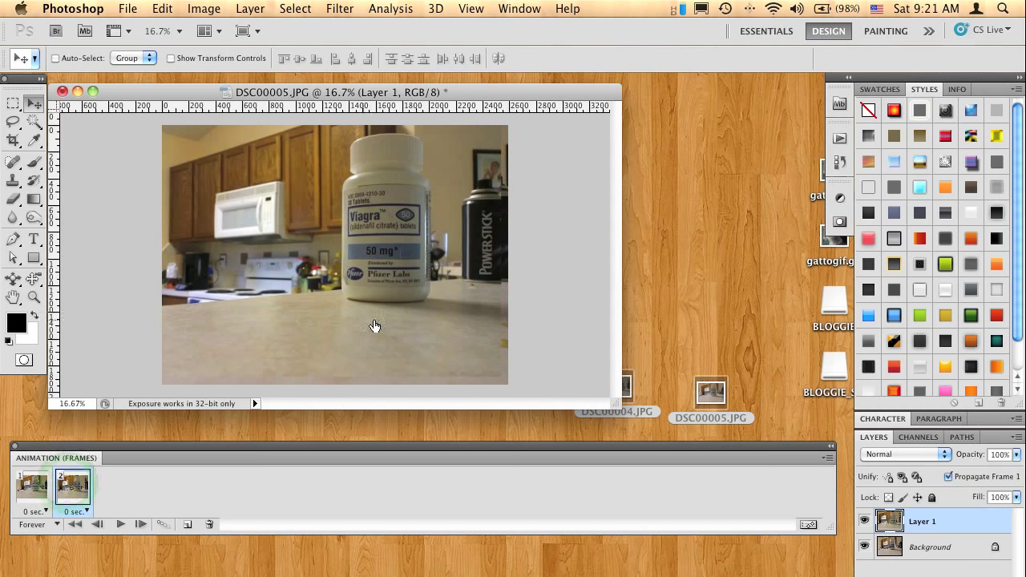
left_click(120, 524)
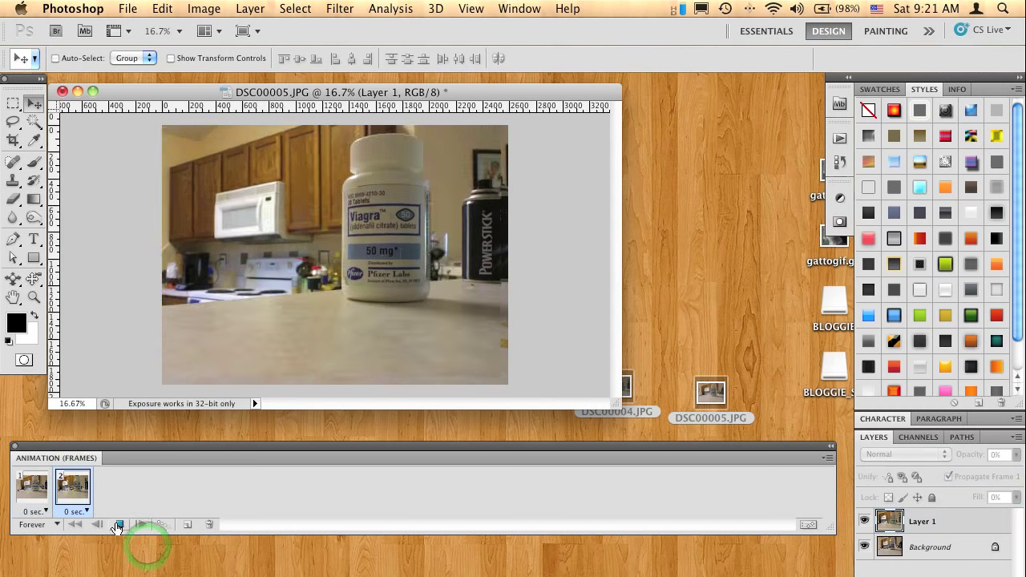
left_click(118, 524)
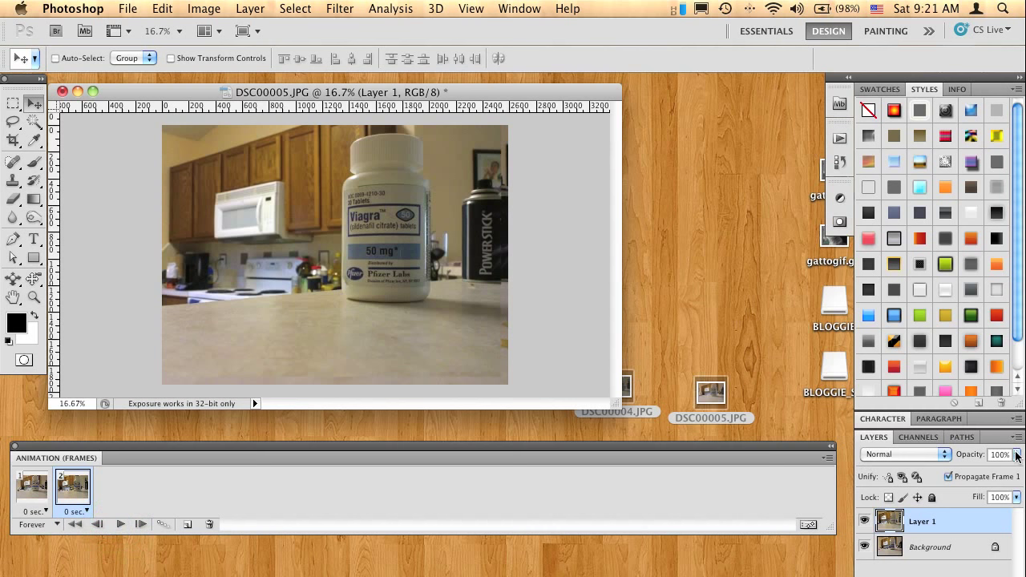
- Lower Layer 1's opacity to 72% in frame 2, align its bottle with the background photo's bottle, and preview the animation
left_click_drag(1016, 455, 987, 471)
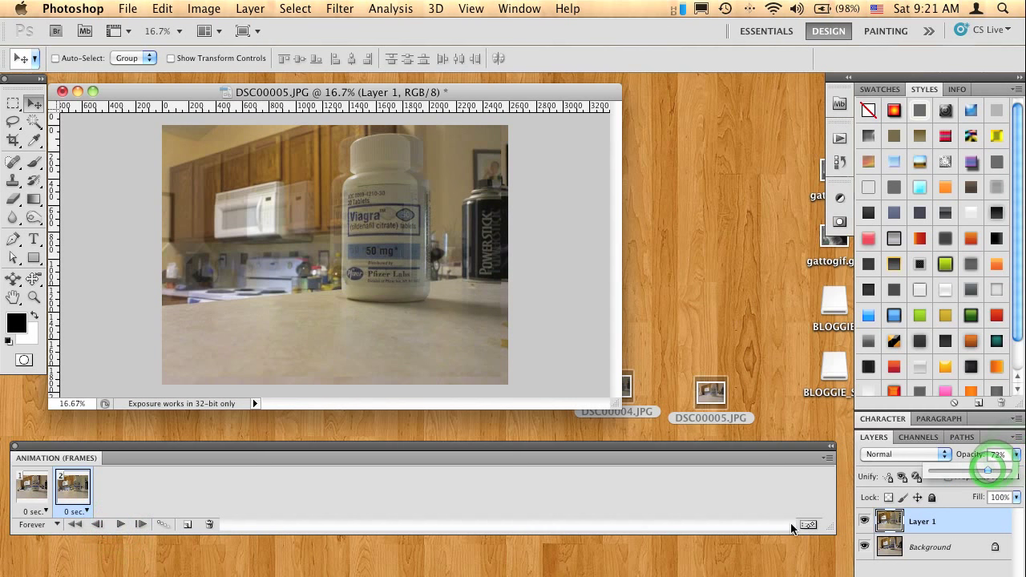
left_click(887, 520)
left_click_drag(435, 250, 424, 248)
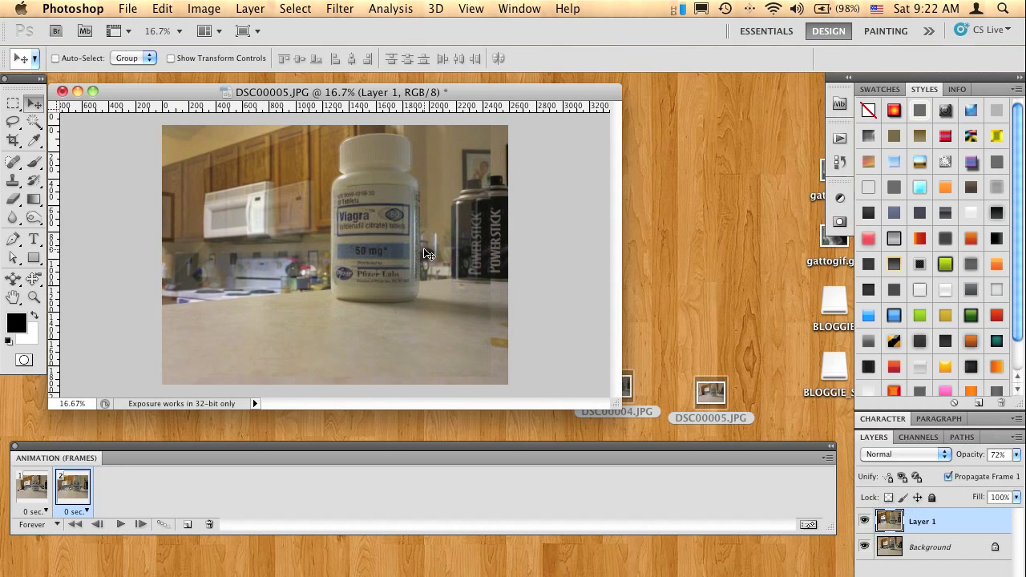
left_click(118, 525)
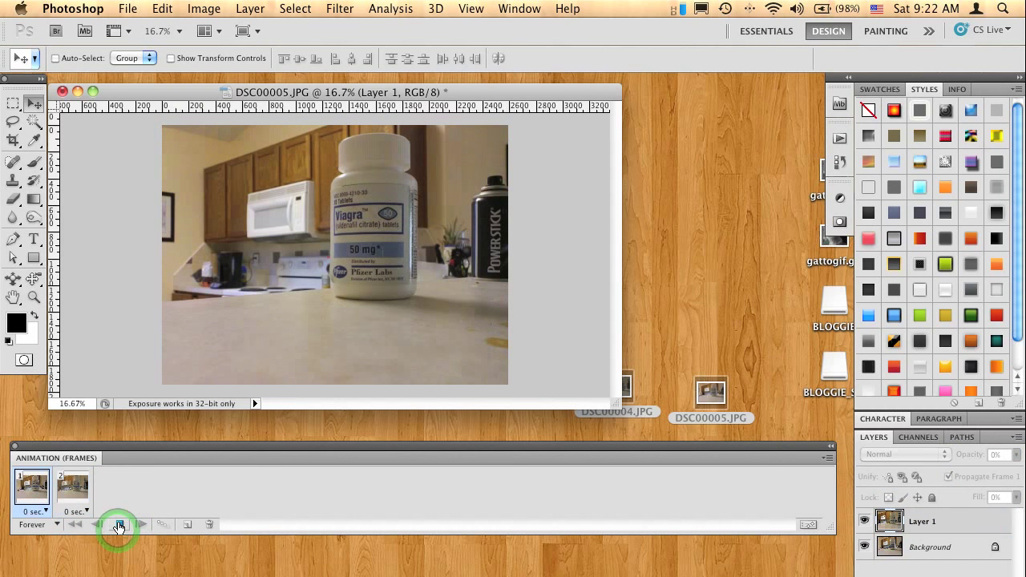
left_click(117, 525)
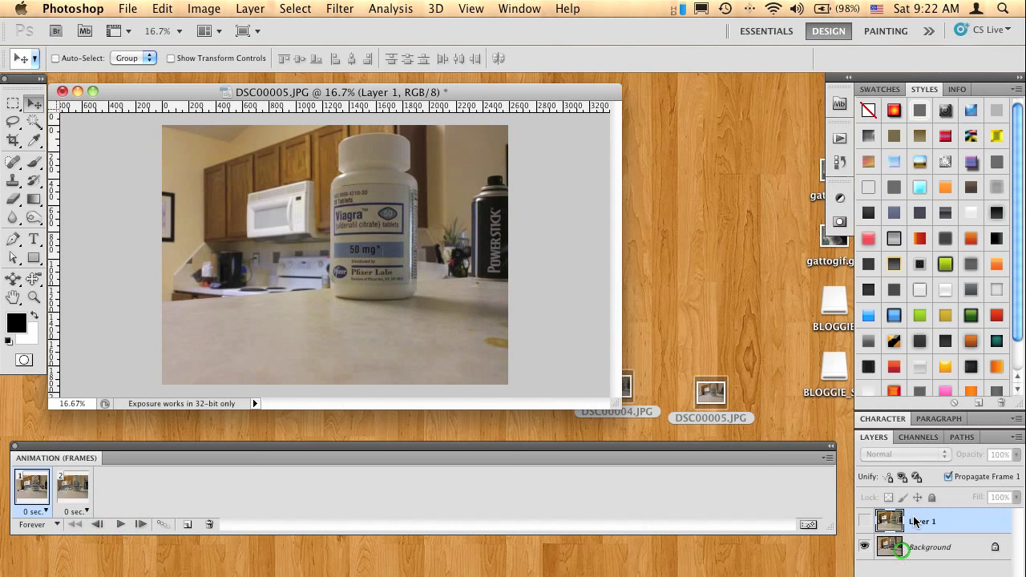
- Restore Layer 1's opacity to 100% in frame 2 and preview the animation
left_click(83, 479)
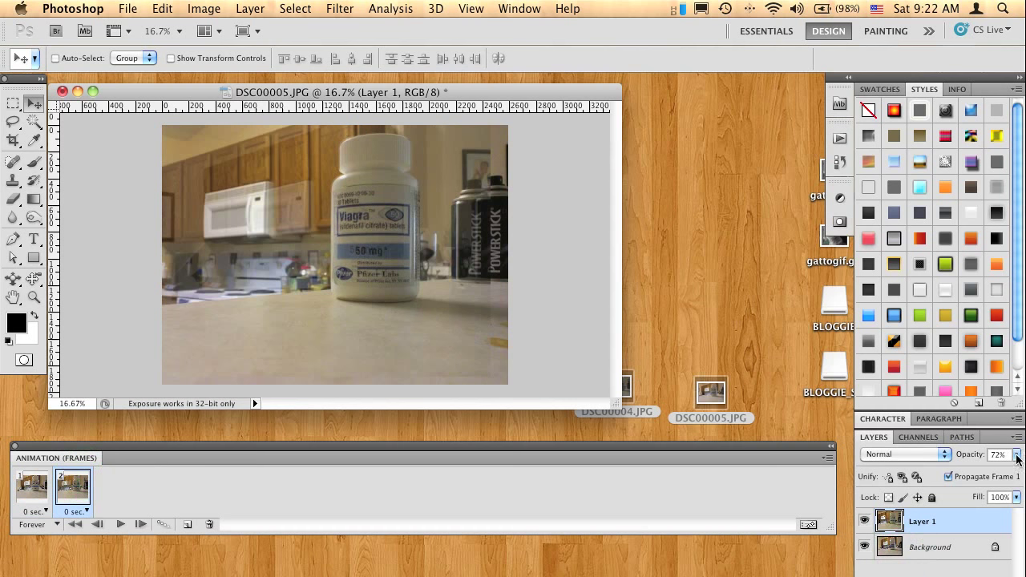
left_click(1016, 456)
left_click_drag(987, 471, 1010, 471)
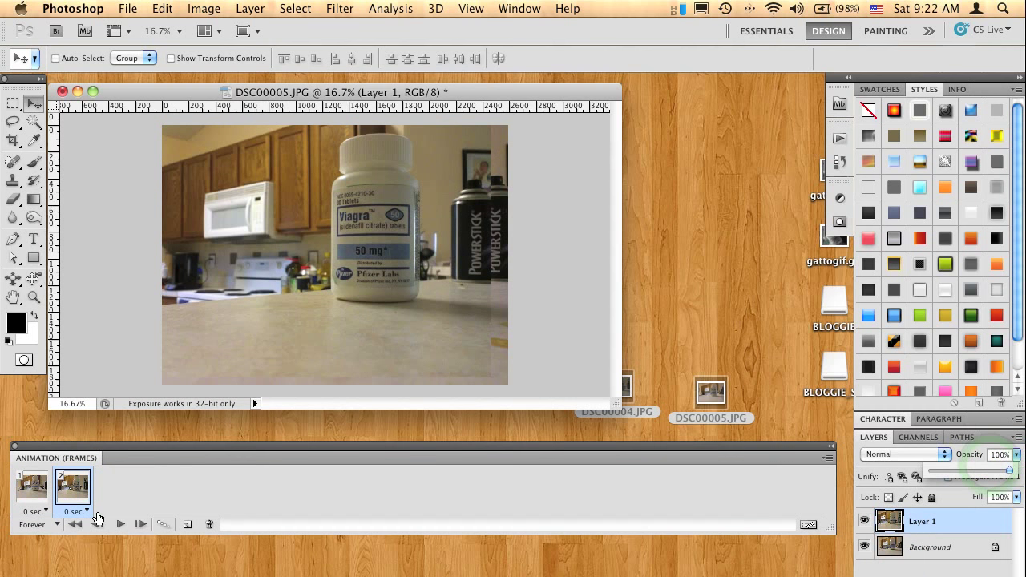
left_click(119, 524)
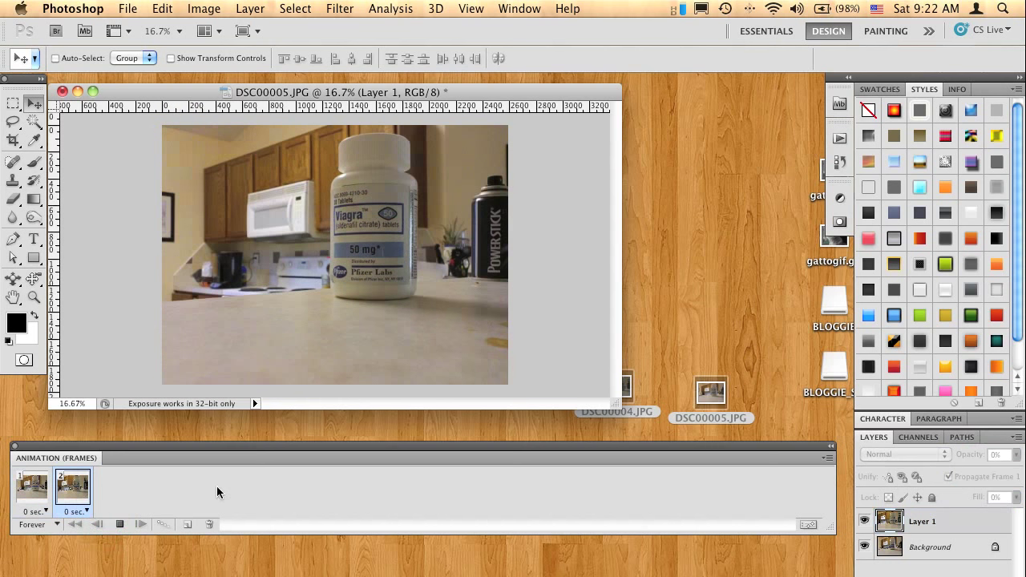
- Close DSC00005.JPG without saving and open the photos DSC00003.JPG and DSC00002.JPG from the desktop
left_click(63, 91)
left_click(489, 279)
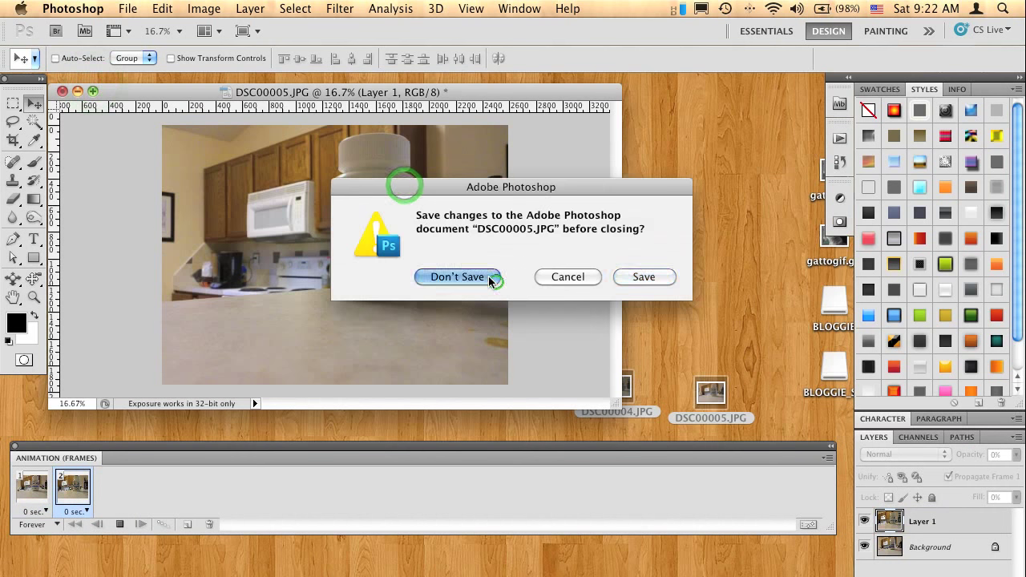
left_click(582, 348)
left_click_drag(532, 491, 790, 497)
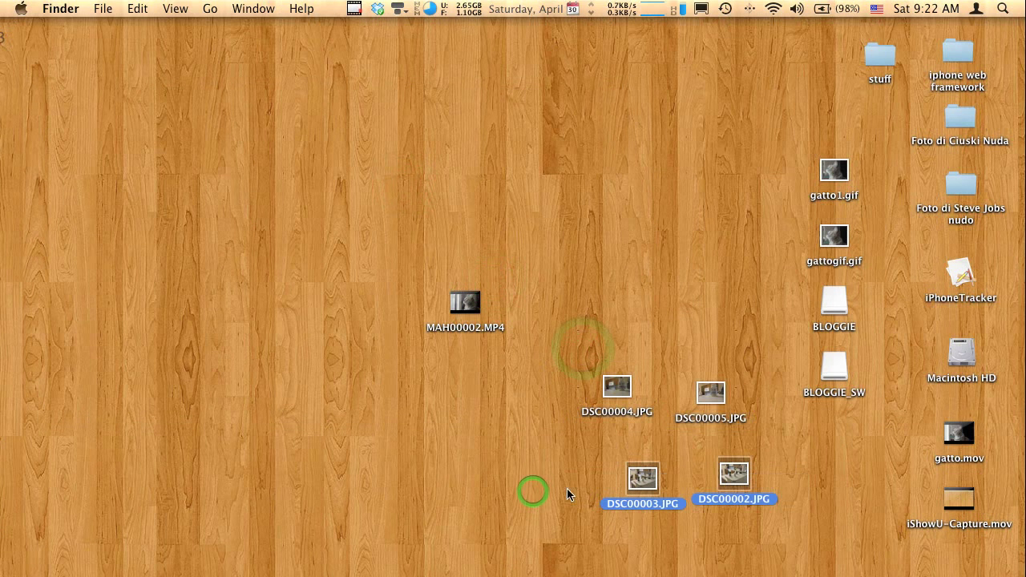
left_click(631, 480)
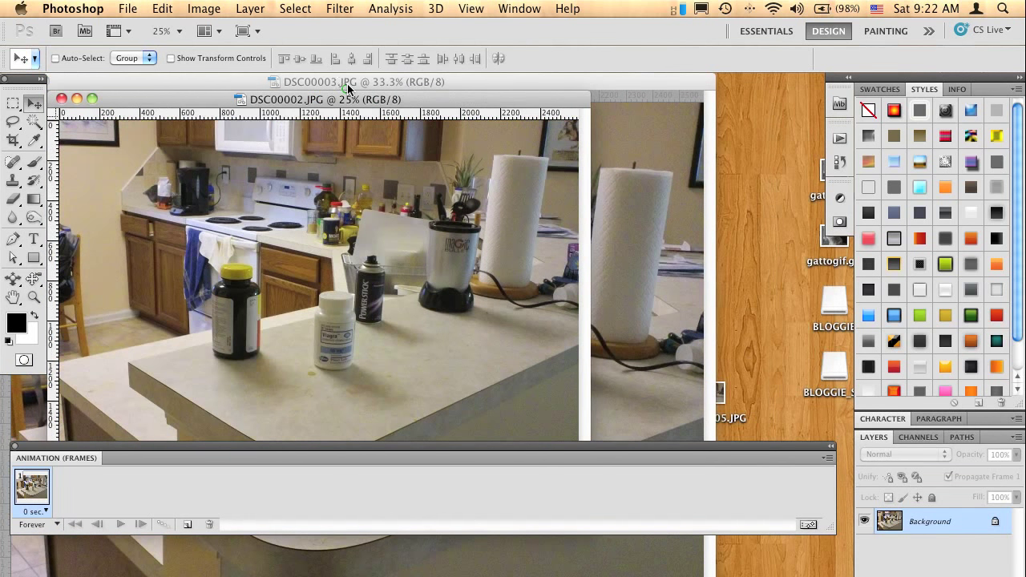
- Copy the DSC00003.JPG photo into the DSC00002.JPG document as a new layer
left_click(347, 86)
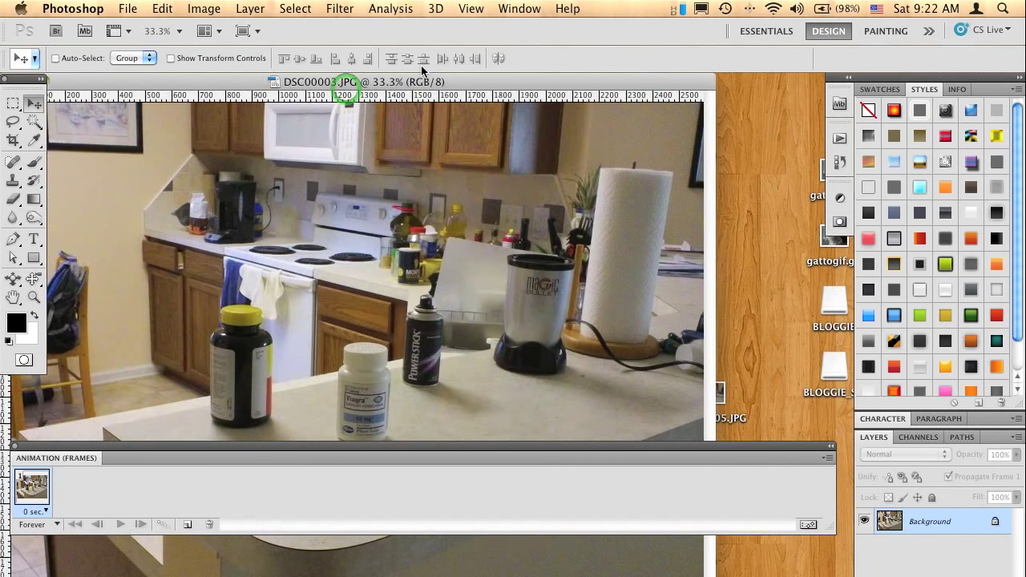
key("super+minus")
key("super+minus")
left_click_drag(296, 90, 709, 125)
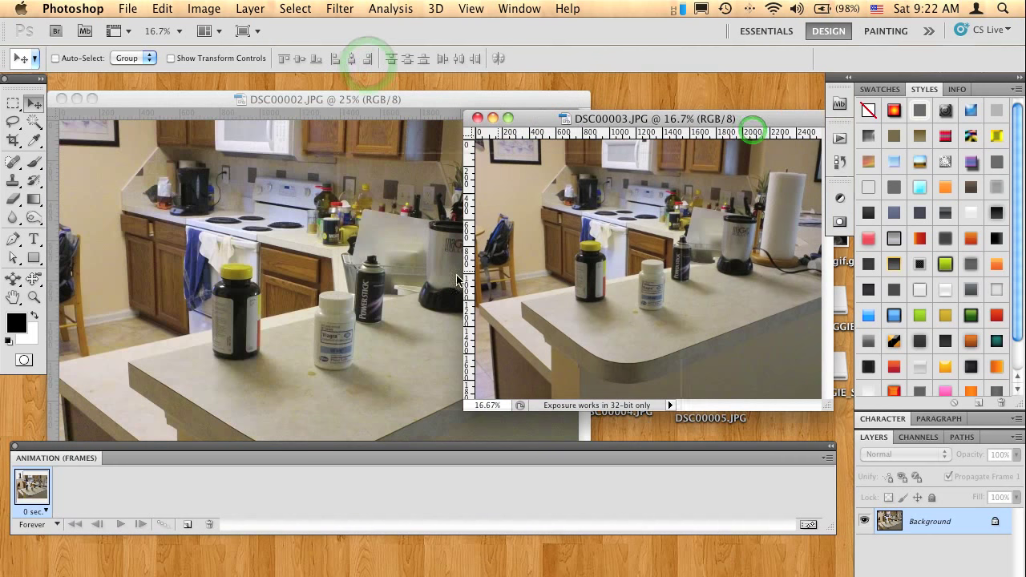
left_click_drag(628, 161, 260, 294)
- Lower Layer 1's opacity to 65% and align its white bottle with the white bottle in the background photo
left_click_drag(402, 101, 409, 85)
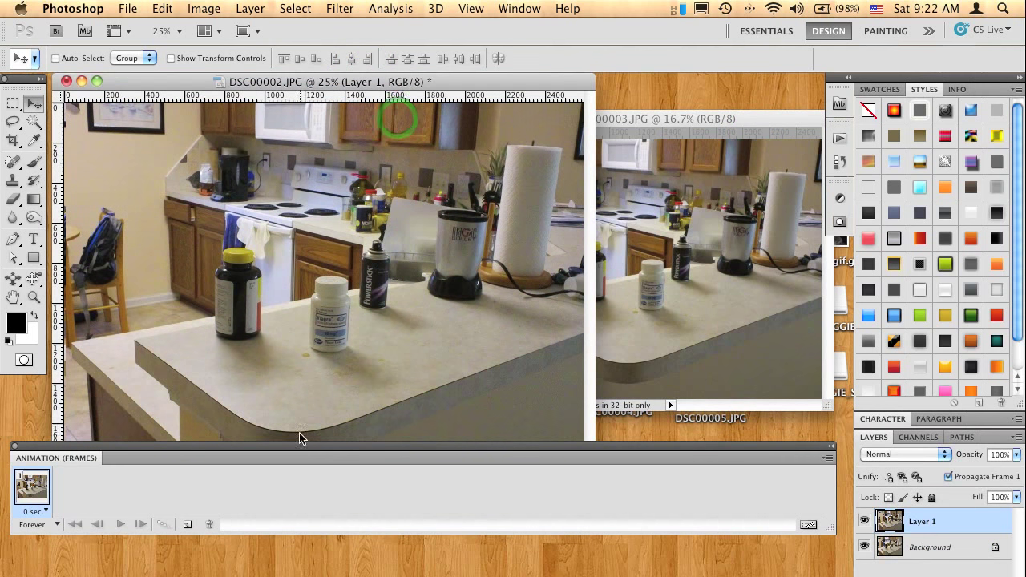
left_click(199, 414)
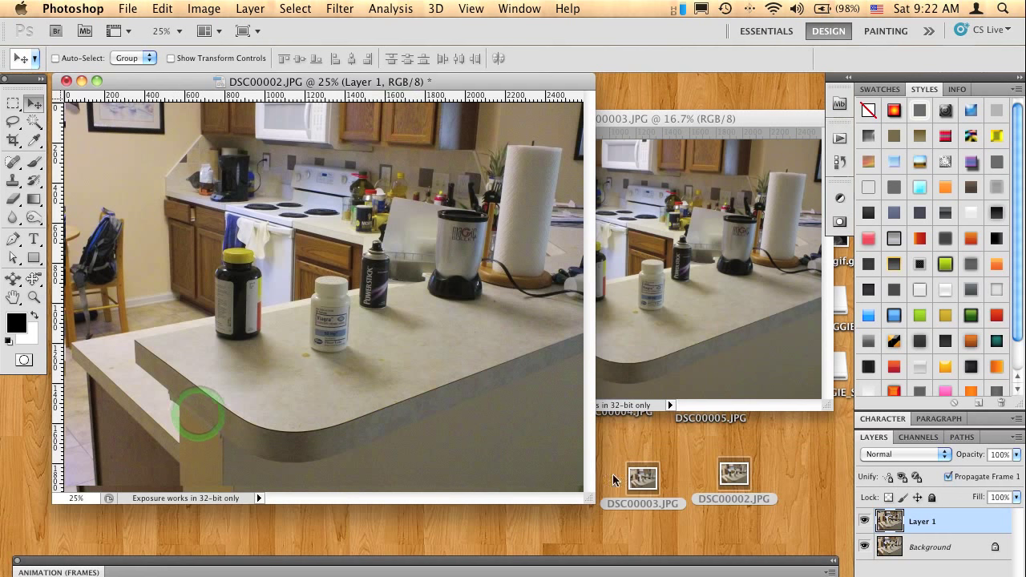
left_click_drag(590, 499, 630, 531)
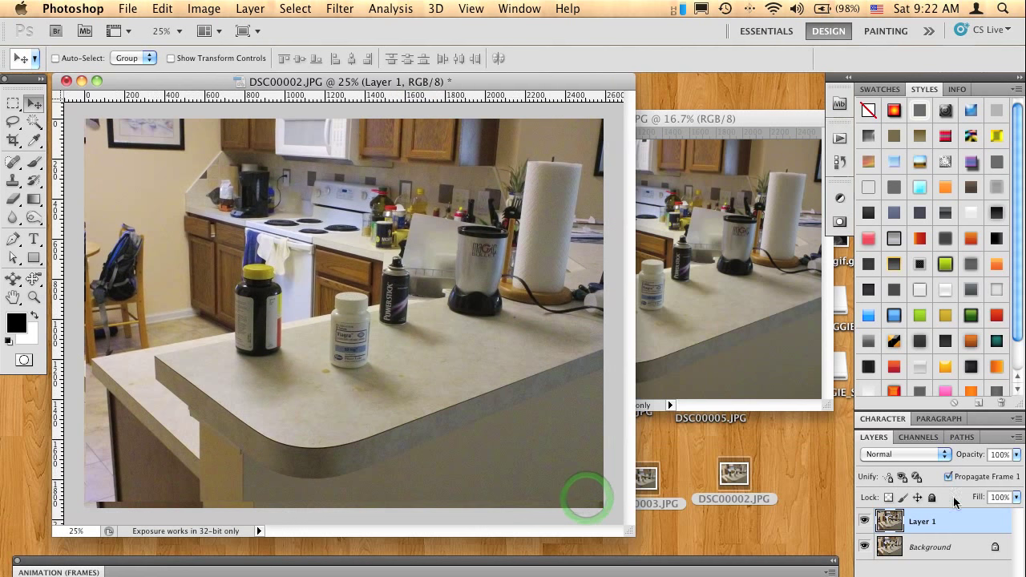
left_click_drag(1016, 456, 976, 470)
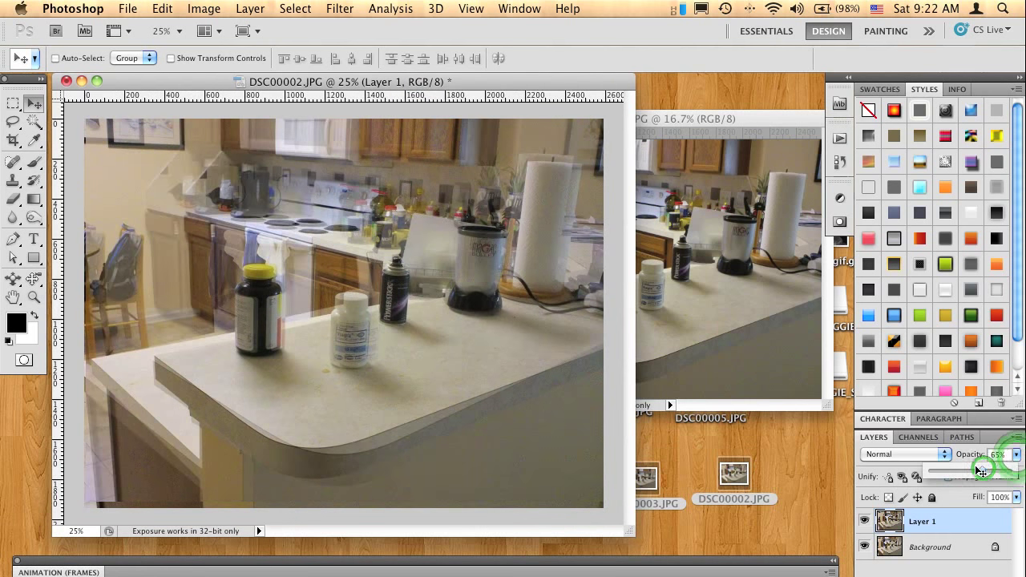
mouse_move(446, 356)
left_mouse_down()
mouse_move(437, 359)
mouse_move(456, 357)
left_mouse_up()
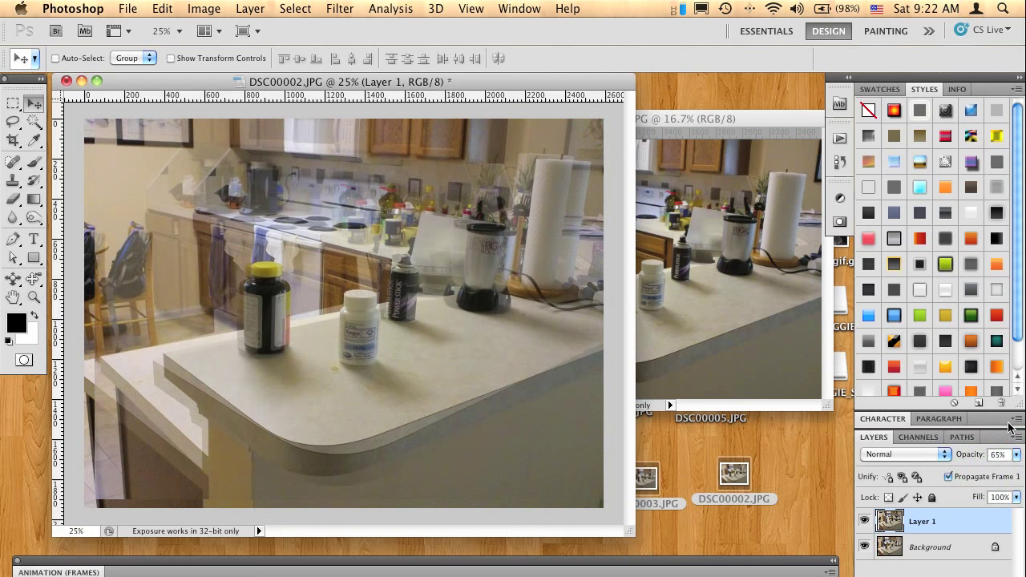
- Restore Layer 1's opacity to 100% in the kitchen counter photo
left_click(1016, 455)
left_click_drag(999, 468, 1017, 470)
left_click(266, 315)
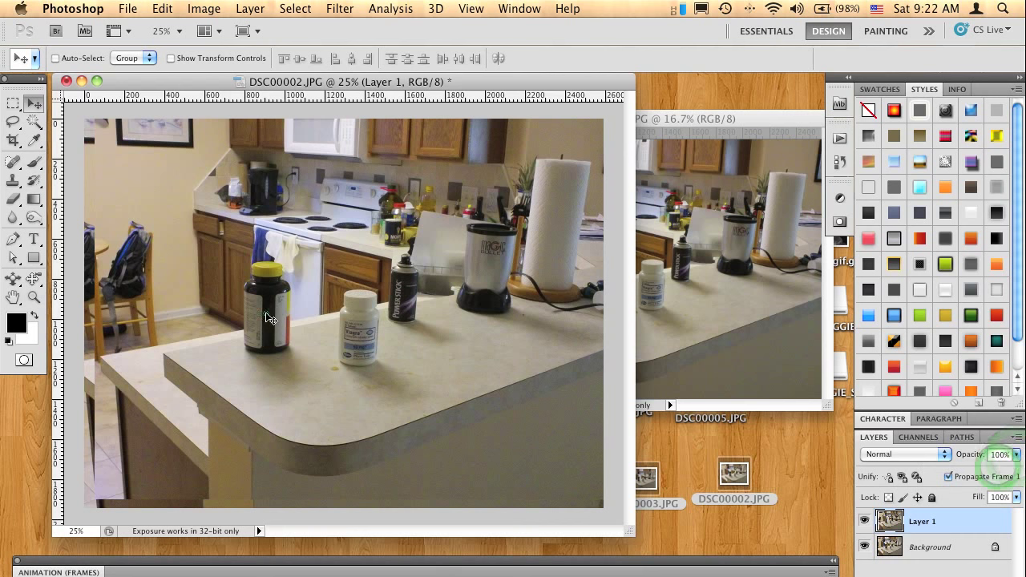
left_click(270, 318)
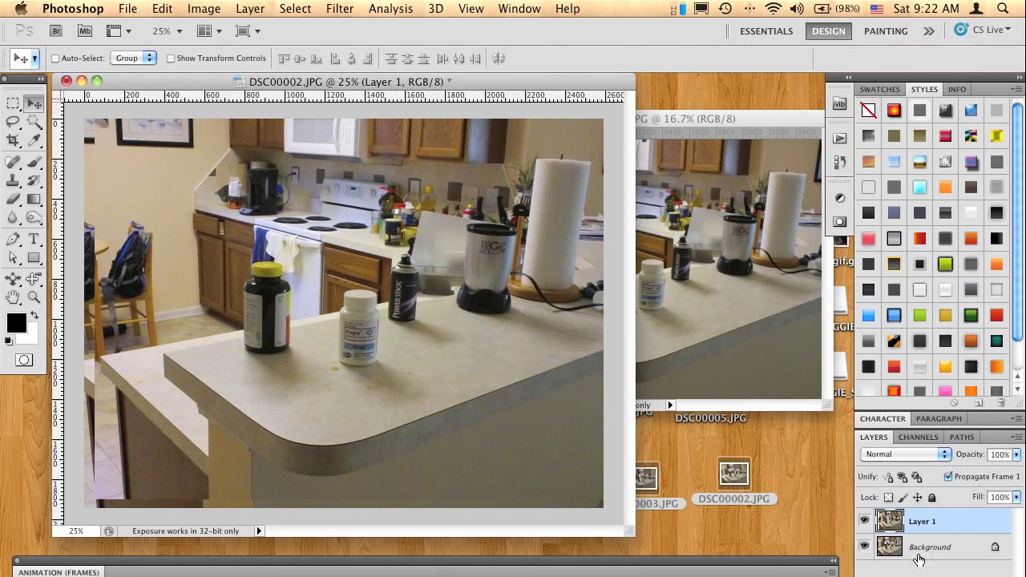
- Compare the two aligned kitchen photos by alternately hiding and showing Layer 1
left_click(863, 522)
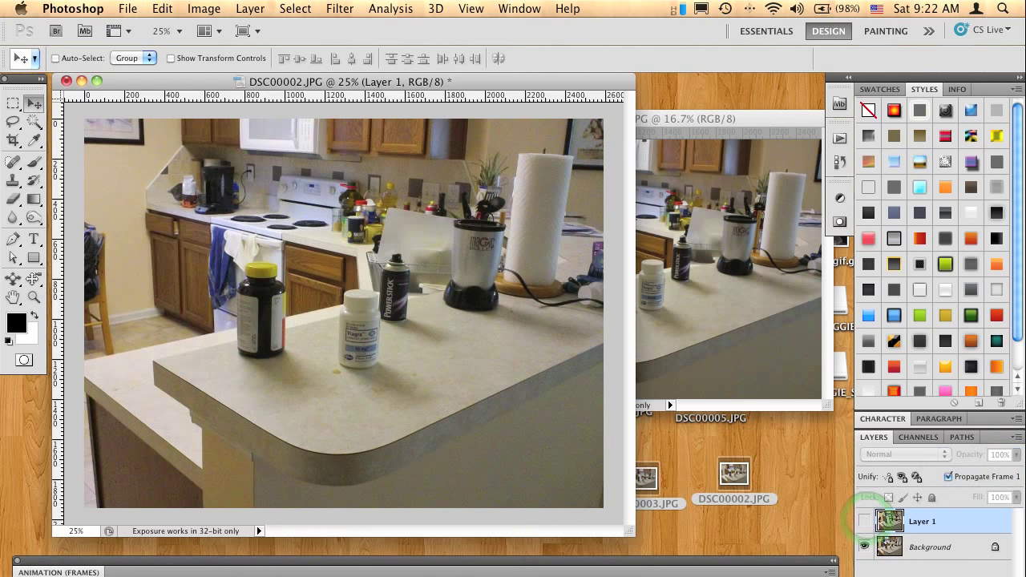
left_click(864, 522)
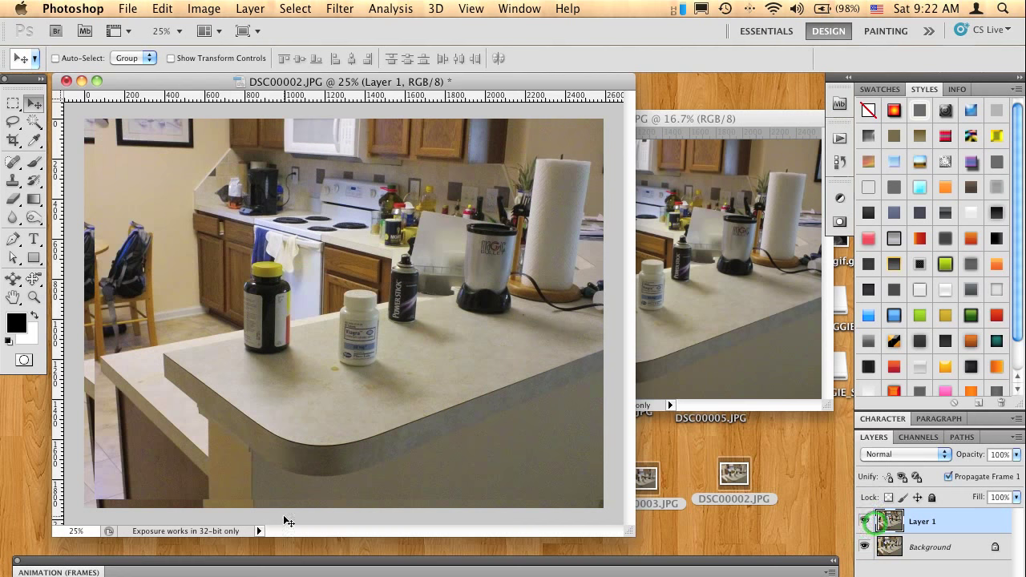
left_click(864, 521)
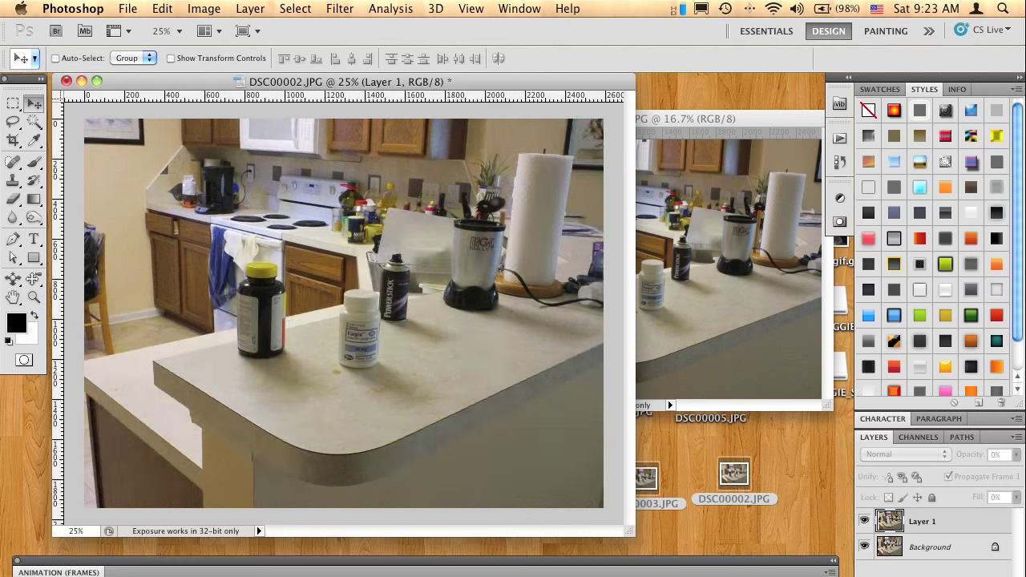
key("space")
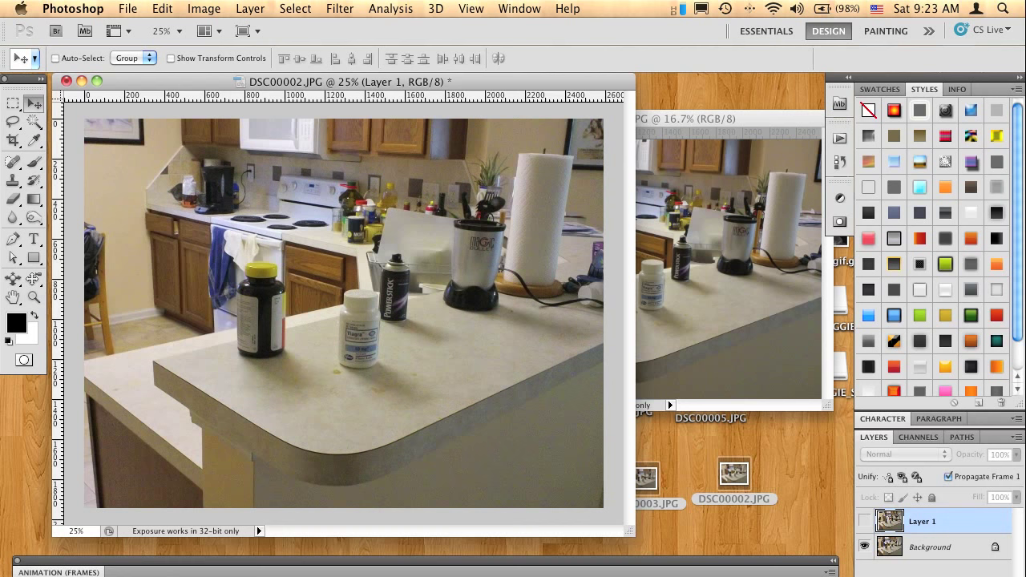
- Switch to Safari and view the DSC00006 photo on Start 3D in Piku-Piku mode, playing and pausing its animation
key("super+Tab")
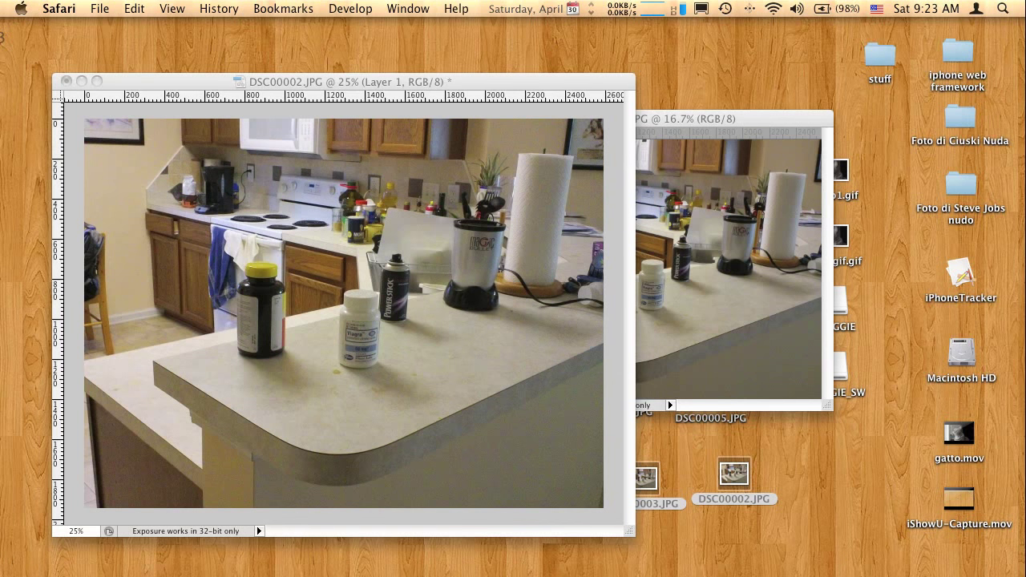
left_click_drag(1024, 164, 607, 4)
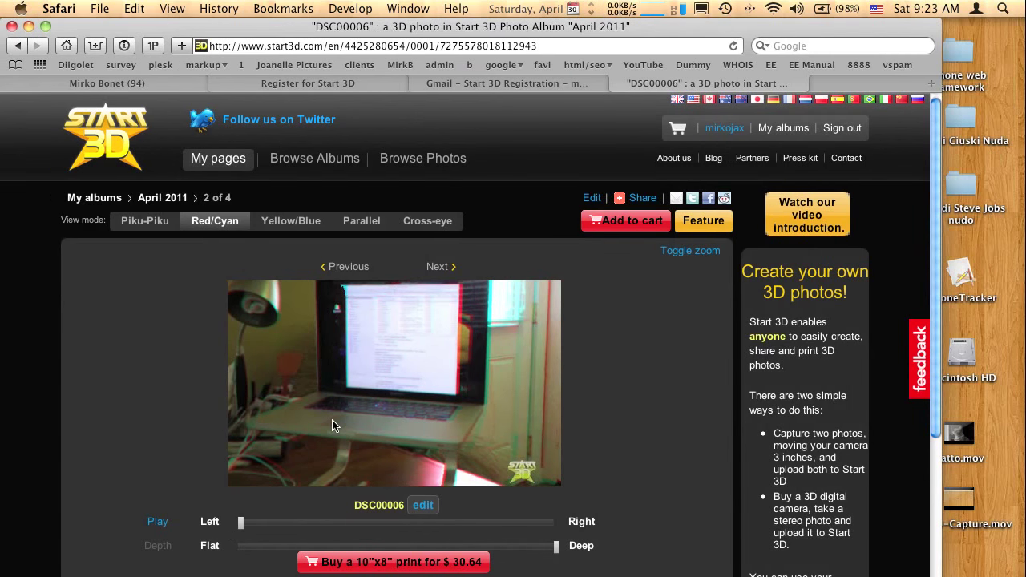
left_click(147, 225)
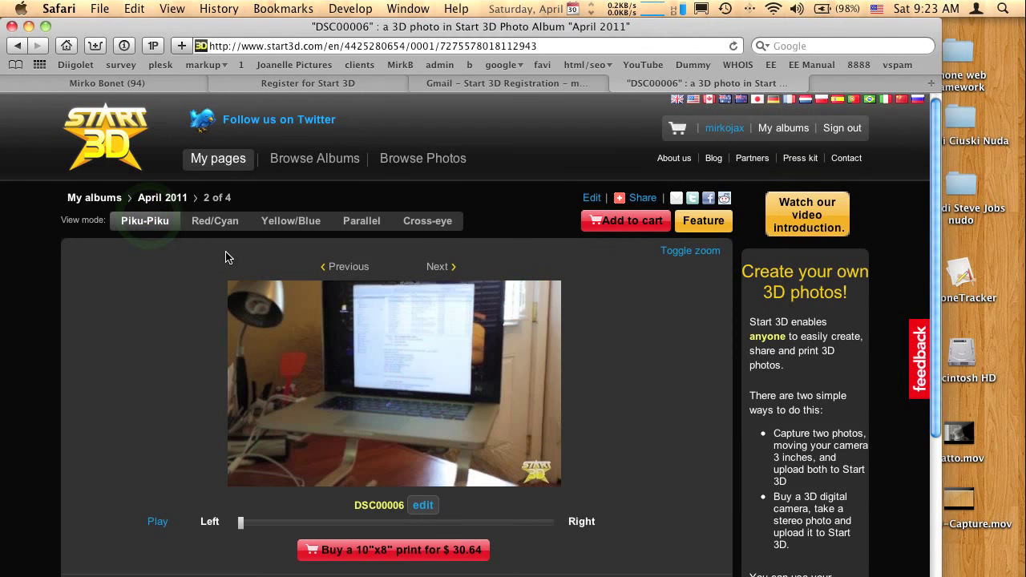
left_click(156, 521)
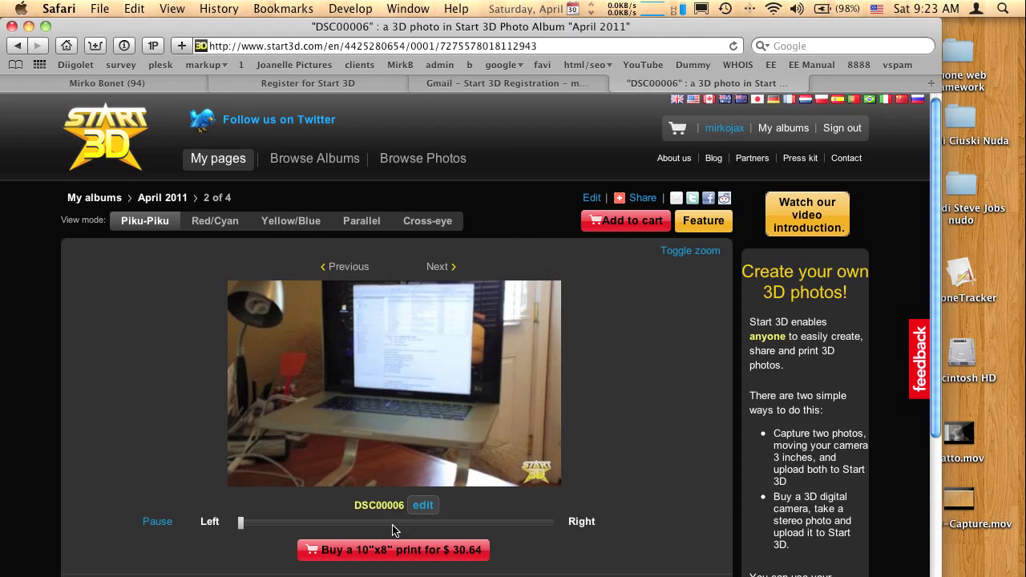
left_click(159, 527)
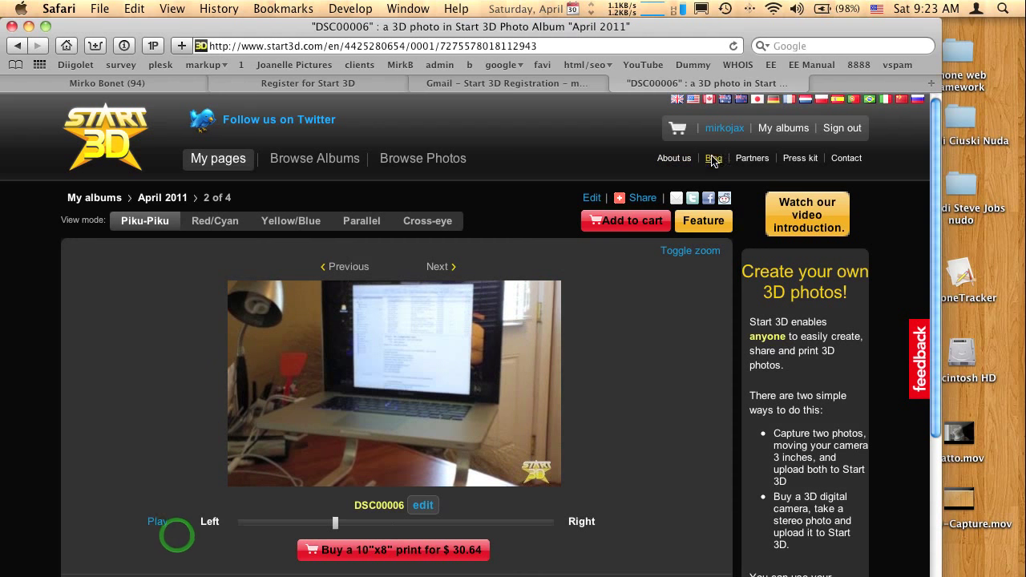
- Search Google for "3d photo gif"
left_click(821, 47)
type("3")
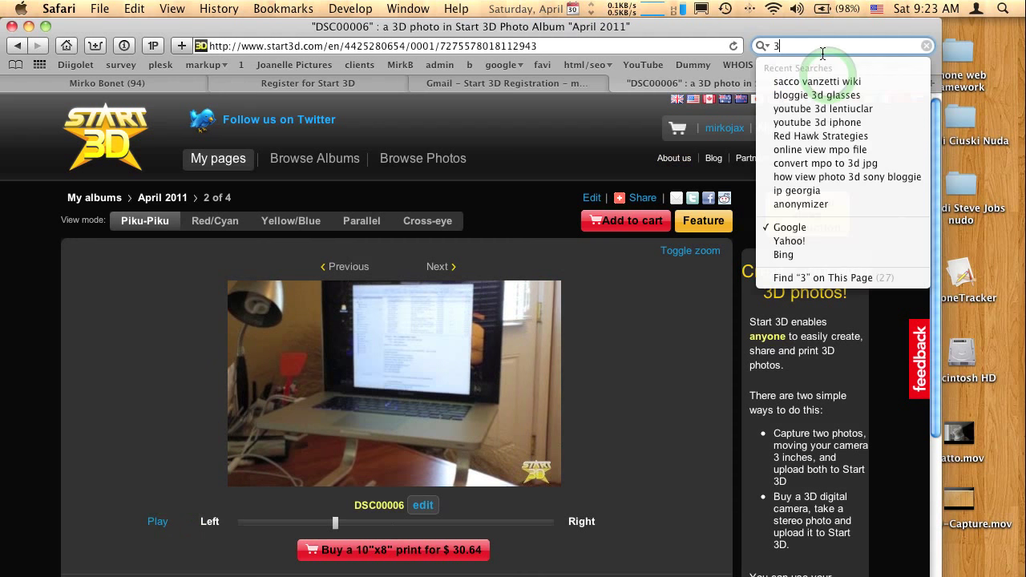
type("d fo")
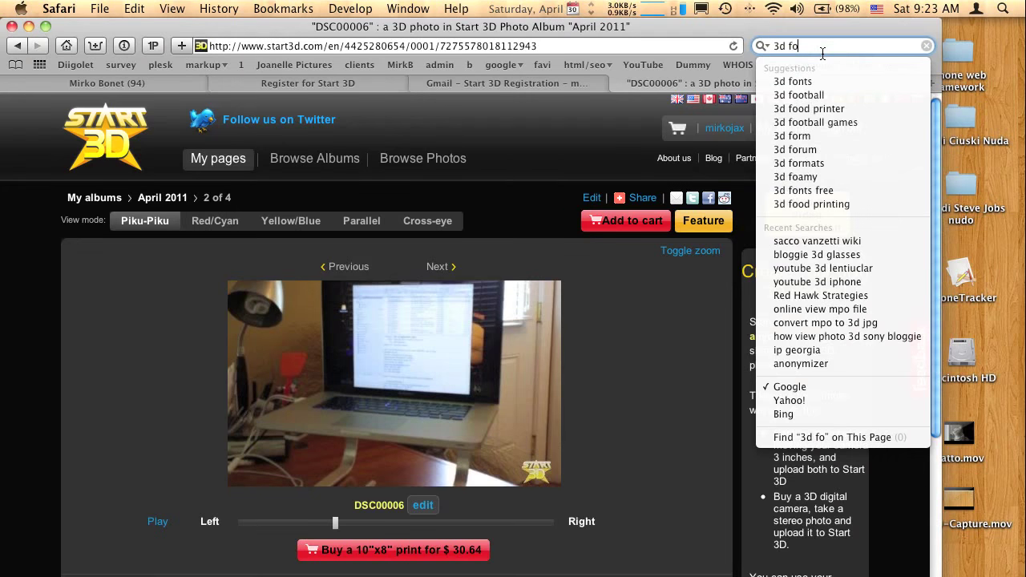
key("BackSpace")
key("BackSpace")
type("obo")
key("BackSpace")
key("BackSpace")
key("BackSpace")
type("photo gif")
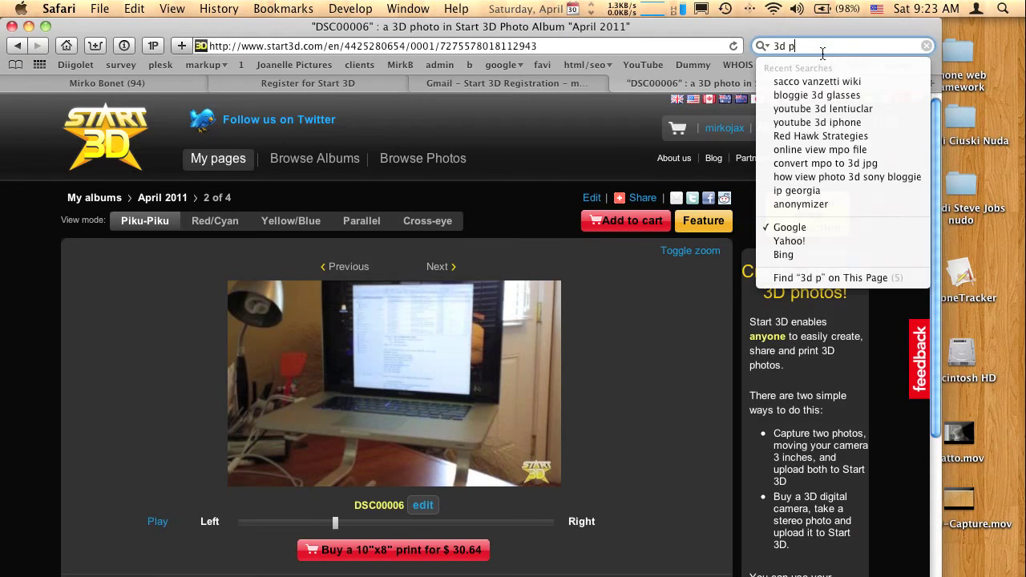
key("Return")
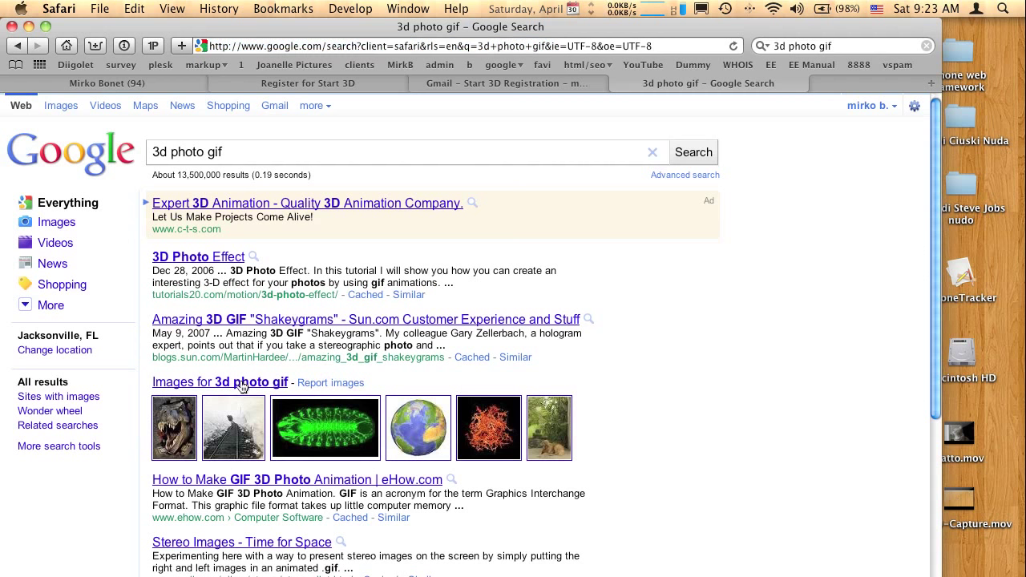
- Open the eHow article on making a GIF 3D photo animation, skim its instructions and return to the search results
left_click(237, 479)
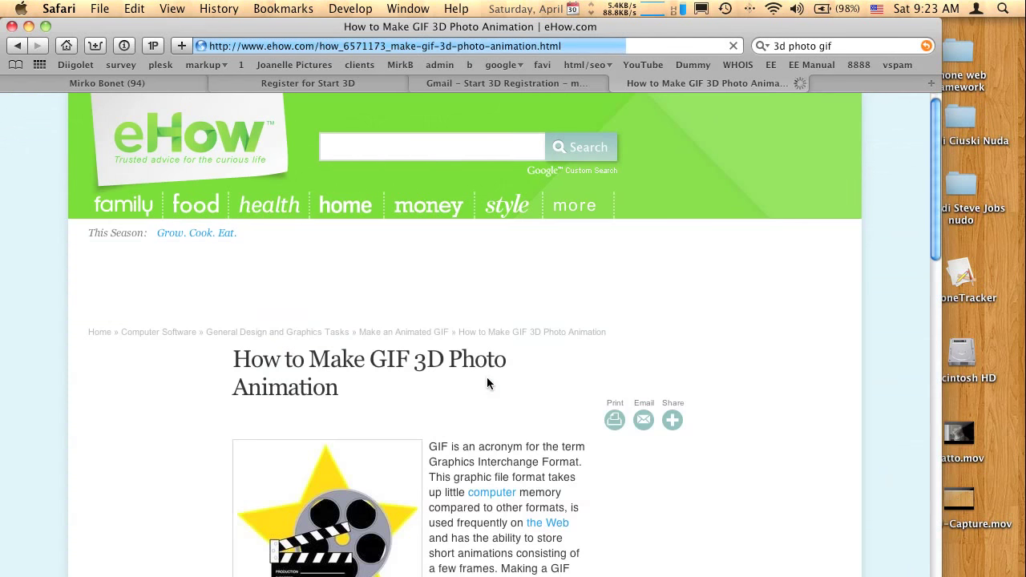
scroll(486, 376, "down", 15)
scroll(486, 376, "down", 10)
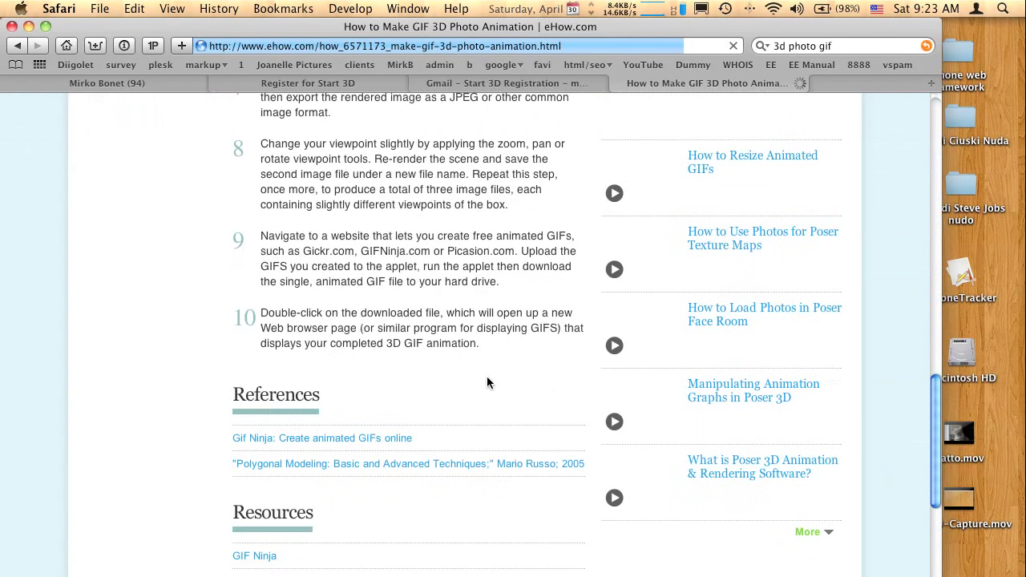
left_click(18, 48)
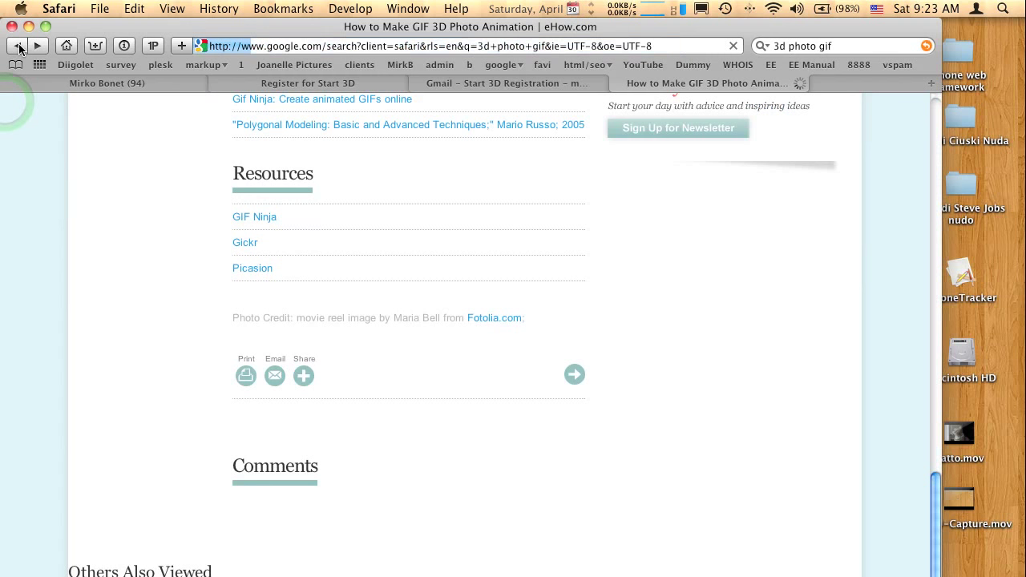
- Skim the web results for "3d photo gif", switch to image results and look through them for 3D photo examples
scroll(340, 430, "down", 5)
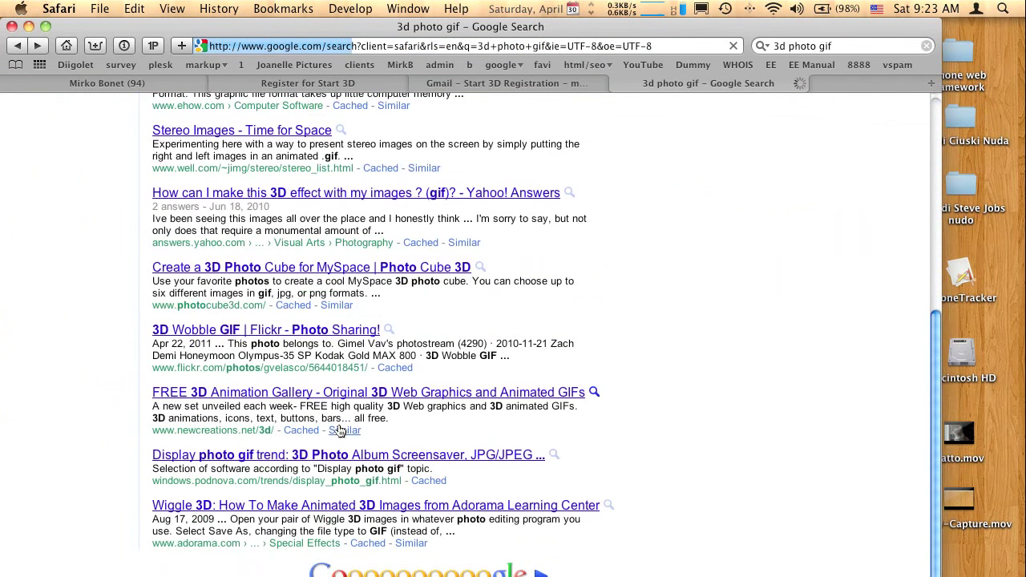
scroll(339, 430, "up", 5)
left_click(160, 105)
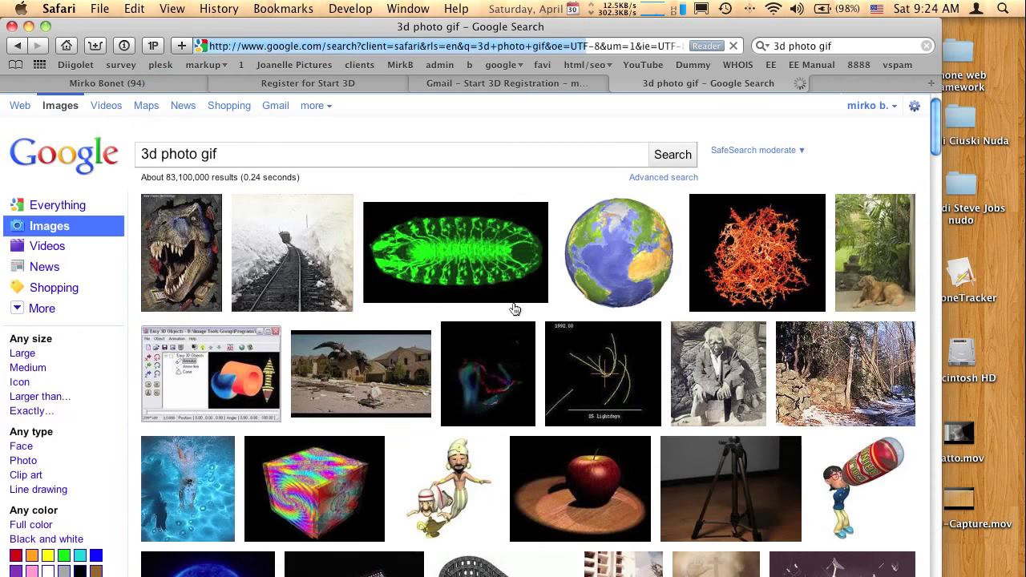
scroll(513, 341, "down", 10)
scroll(513, 341, "down", 10)
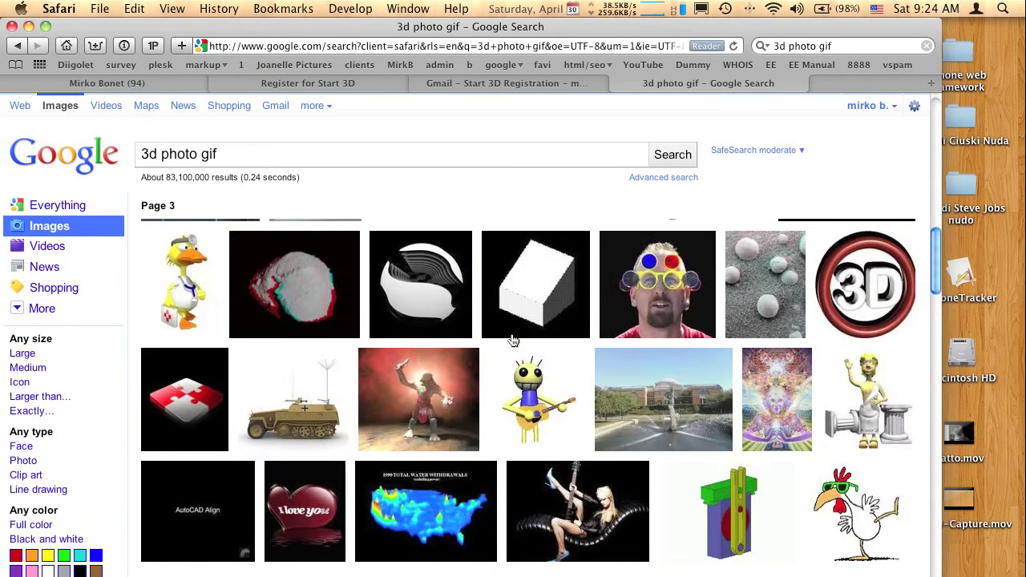
scroll(513, 340, "down", 5)
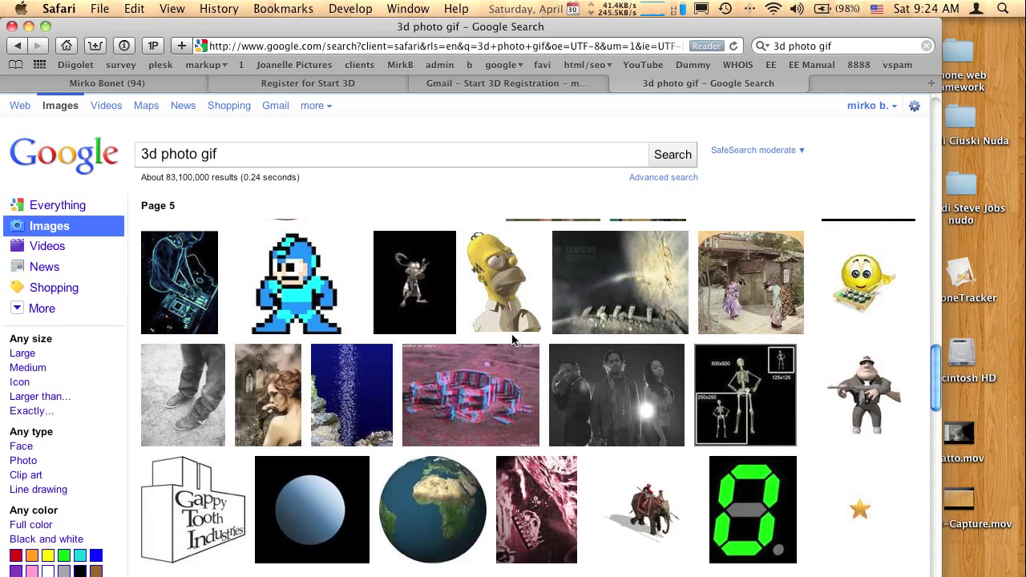
- Return to the web results for "3d photo gif", open the Sun.com article on amazing 3D GIF "Shakeygrams" and look through it
scroll(512, 340, "down", 5)
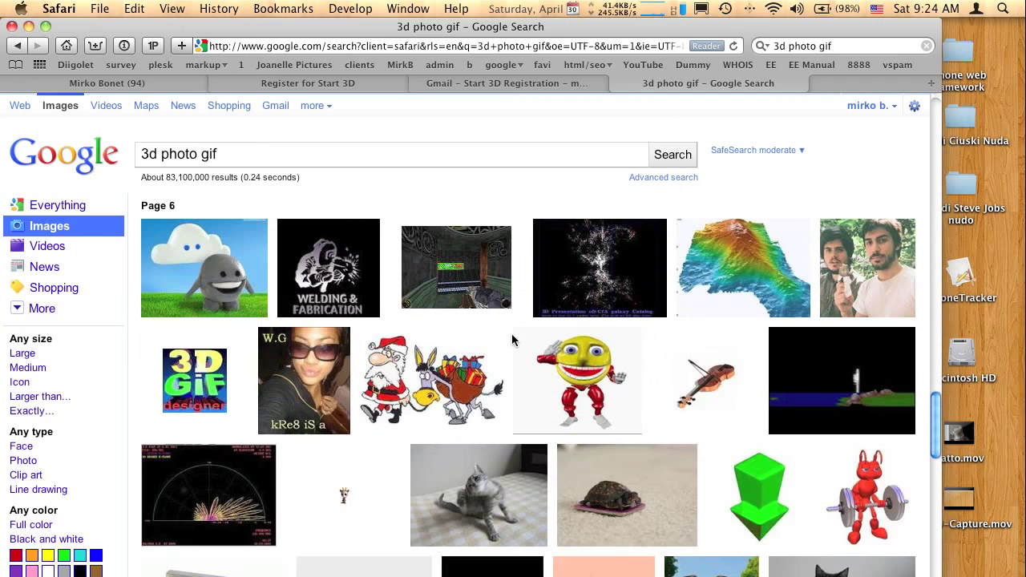
left_click(24, 47)
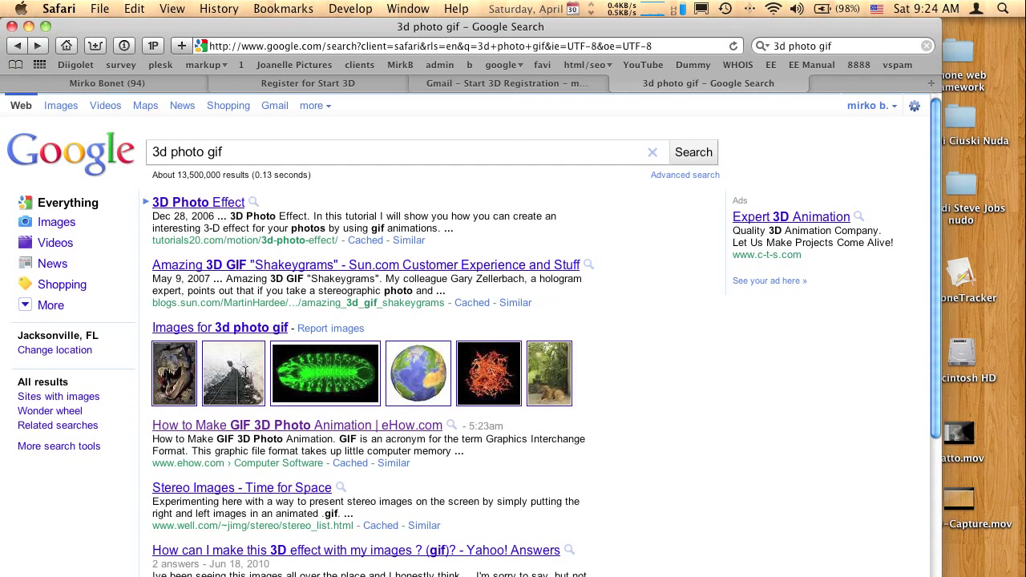
left_click(231, 433)
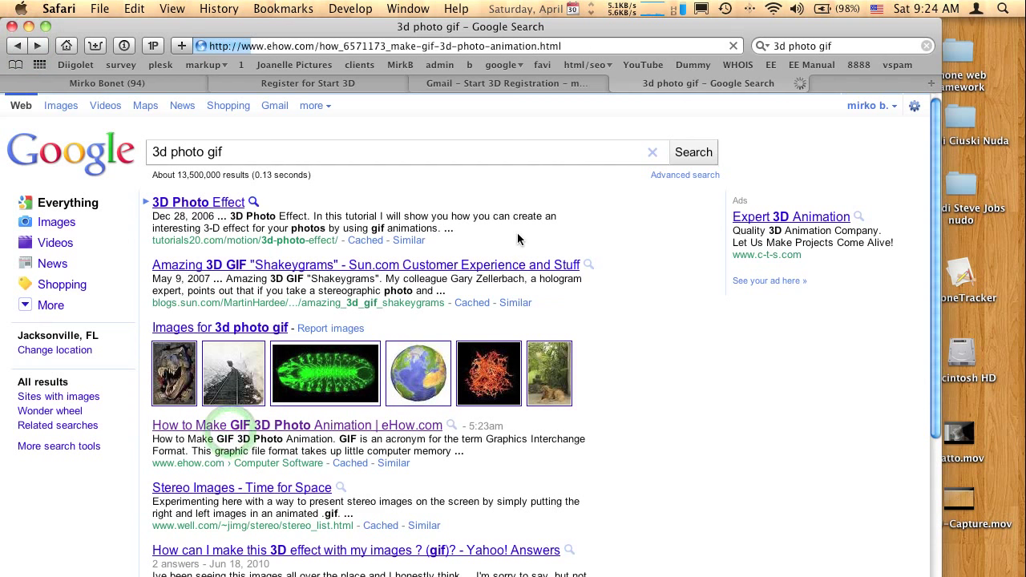
left_click(351, 267)
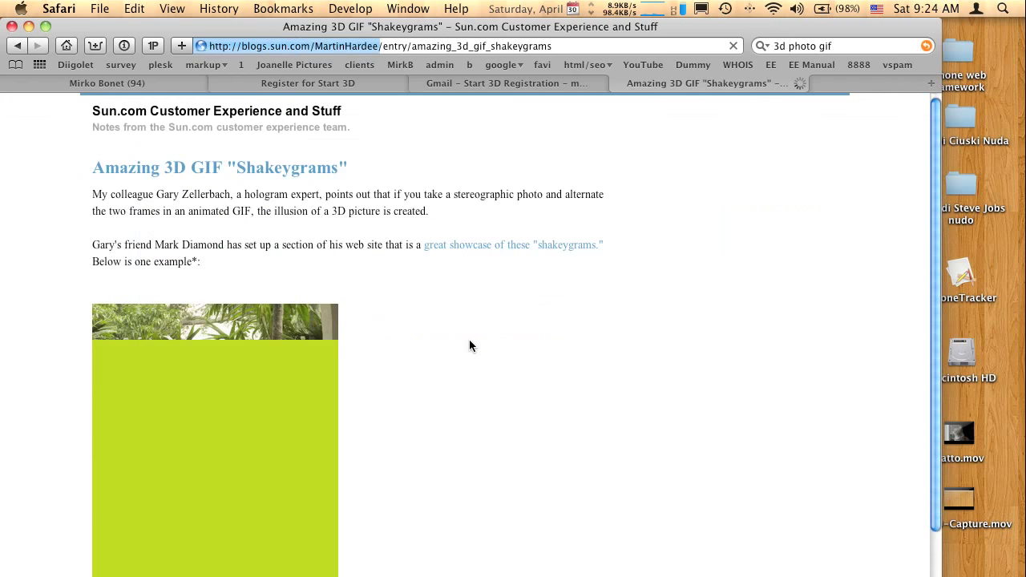
scroll(473, 344, "down", 3)
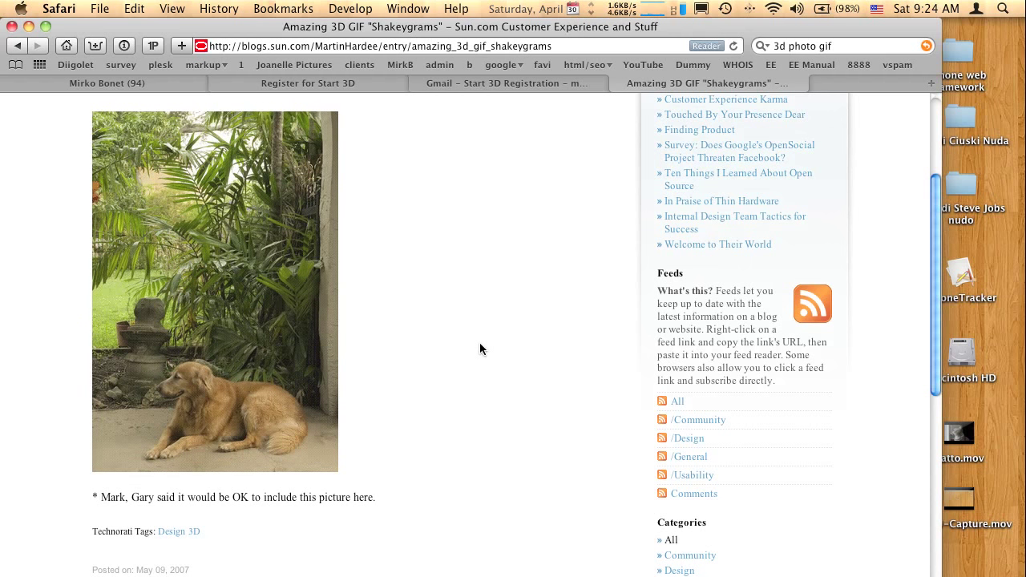
scroll(438, 368, "down", 10)
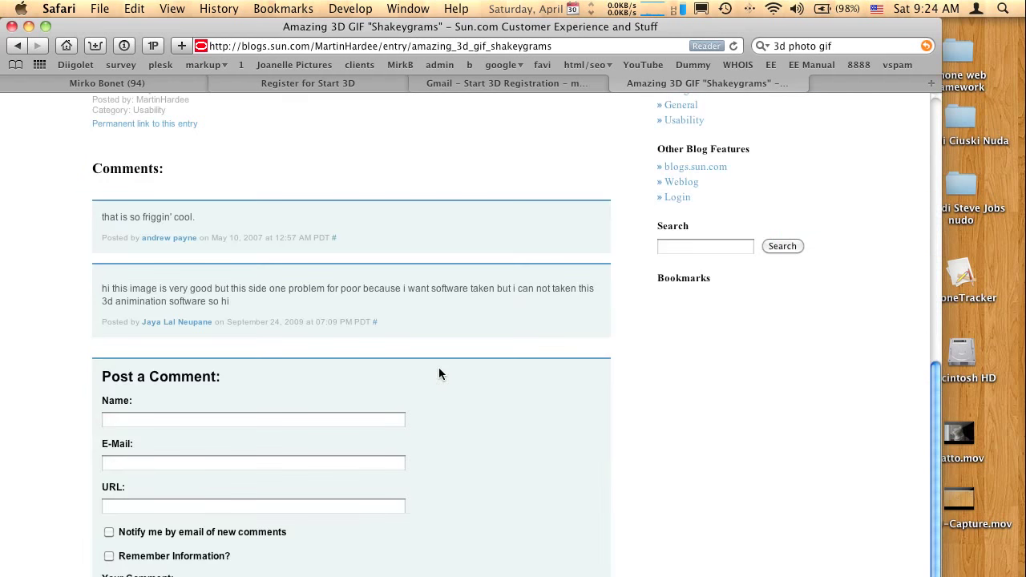
scroll(438, 369, "up", 15)
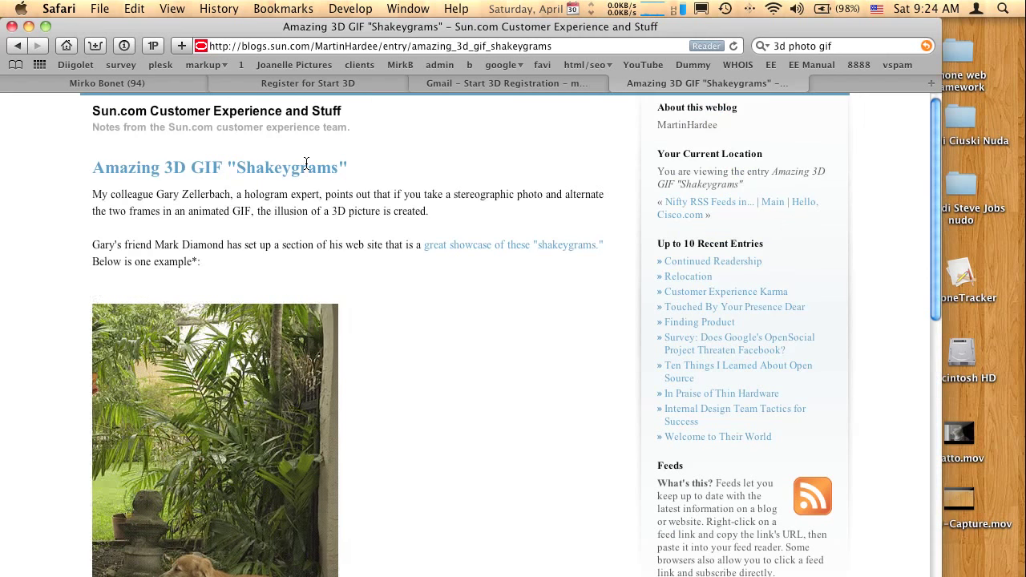
- Search Google for "Shakeygrams" from the article title and open the 3D Shakeygrams page on diamondimages.com
left_click(299, 166)
right_click(302, 167)
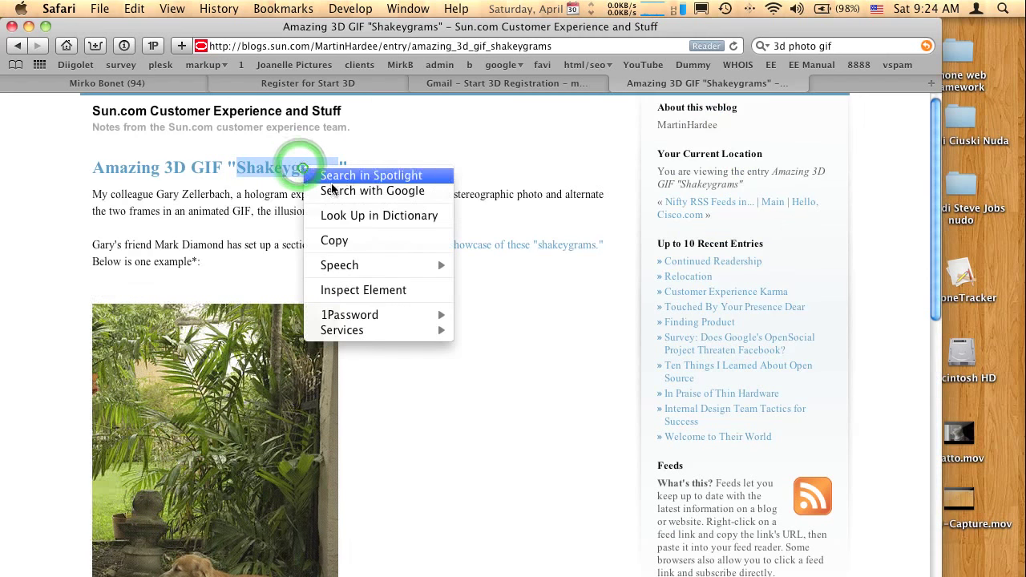
left_click(423, 194)
left_click(234, 202)
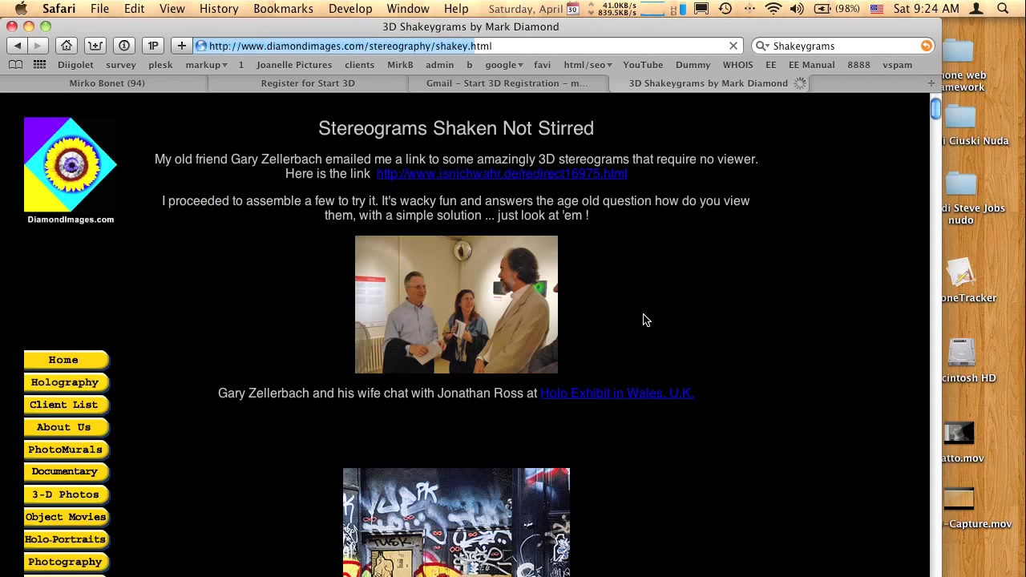
- Examine the animated stereo photos in the 3D Shakeygrams gallery, down to the architectural 3D Shakeygrams link at its end
scroll(648, 316, "down", 3)
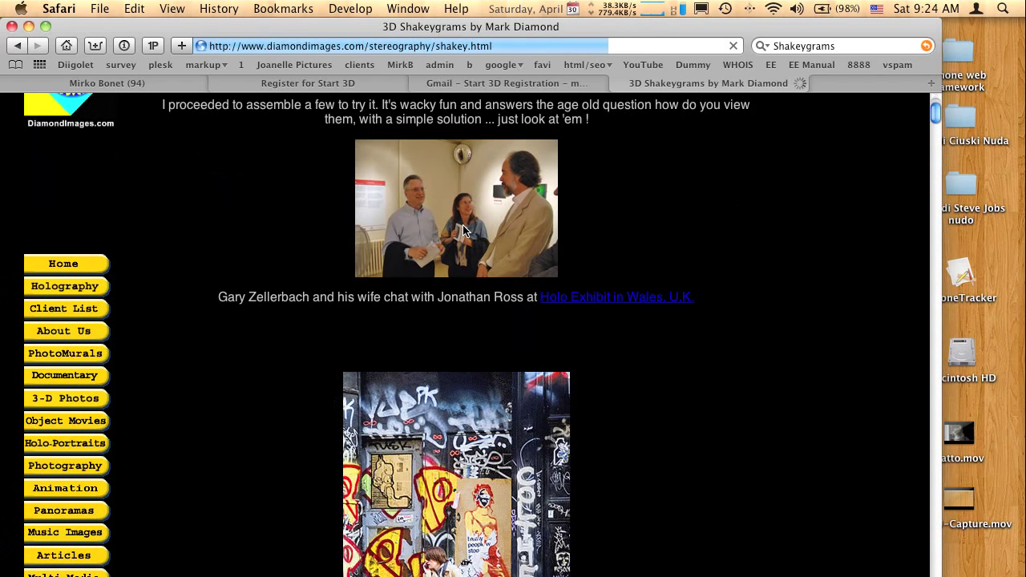
scroll(657, 393, "down", 10)
scroll(657, 393, "up", 5)
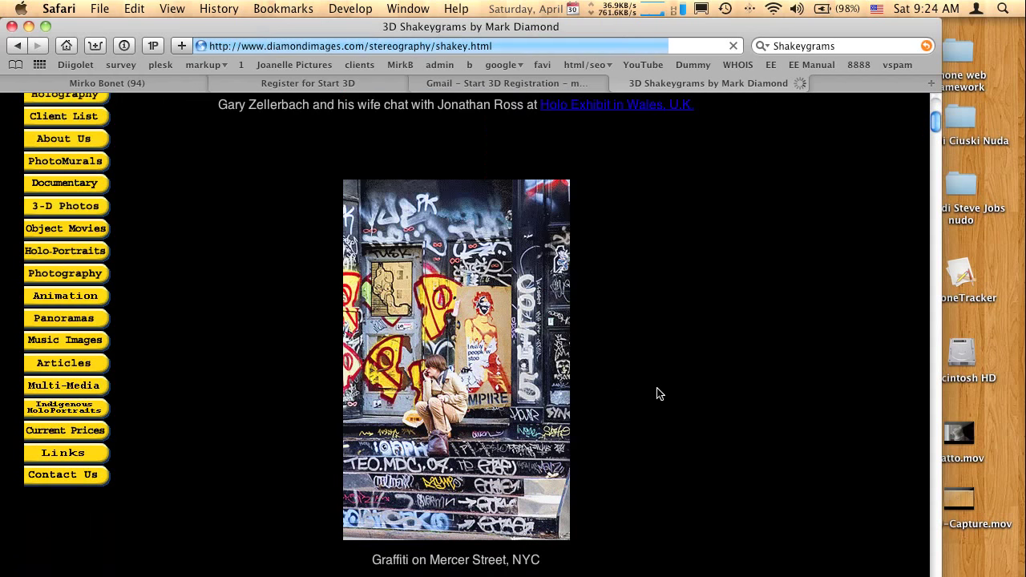
scroll(657, 393, "down", 3)
scroll(657, 393, "down", 8)
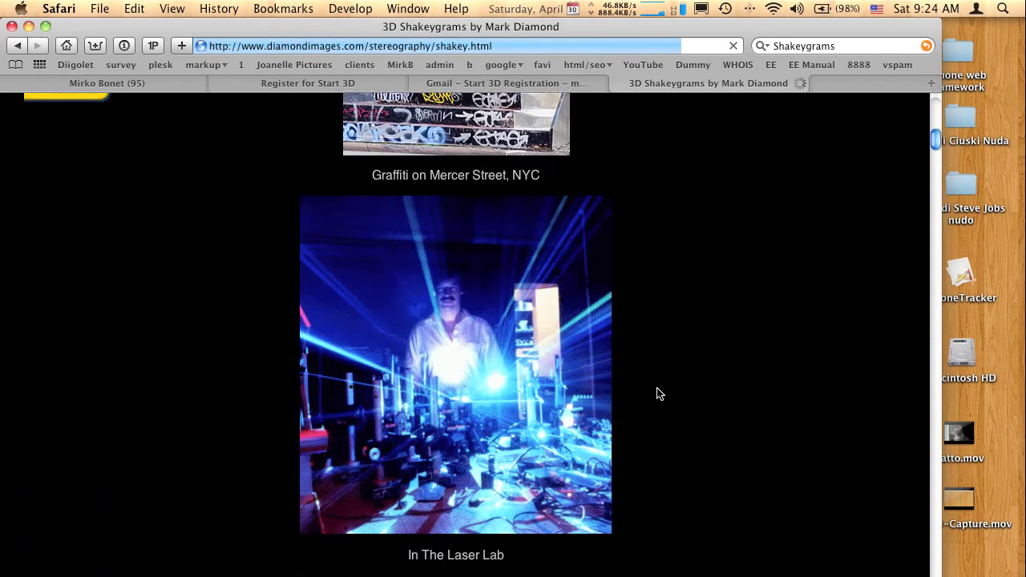
scroll(658, 392, "down", 12)
scroll(657, 393, "down", 8)
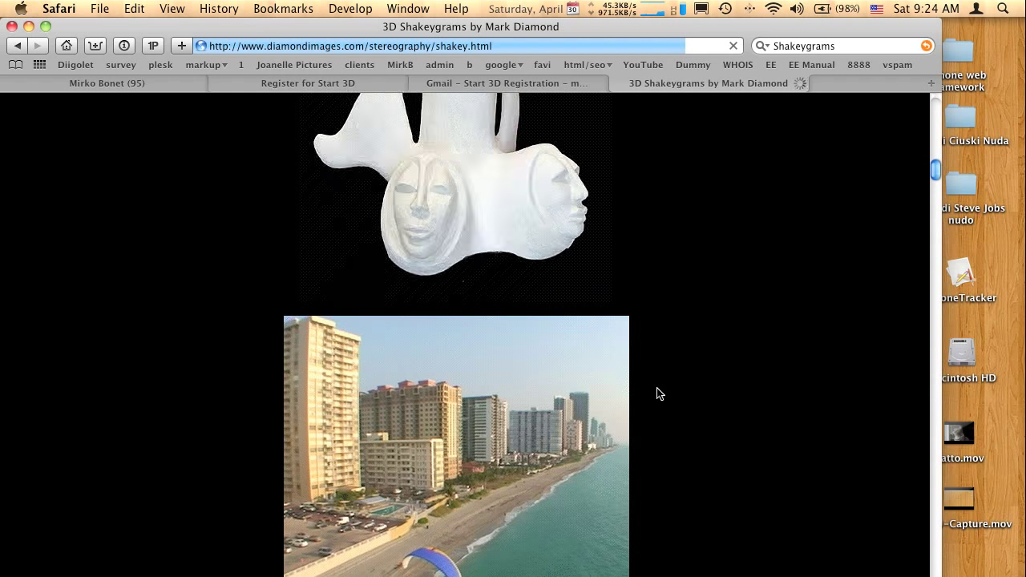
scroll(657, 393, "up", 8)
scroll(657, 392, "down", 10)
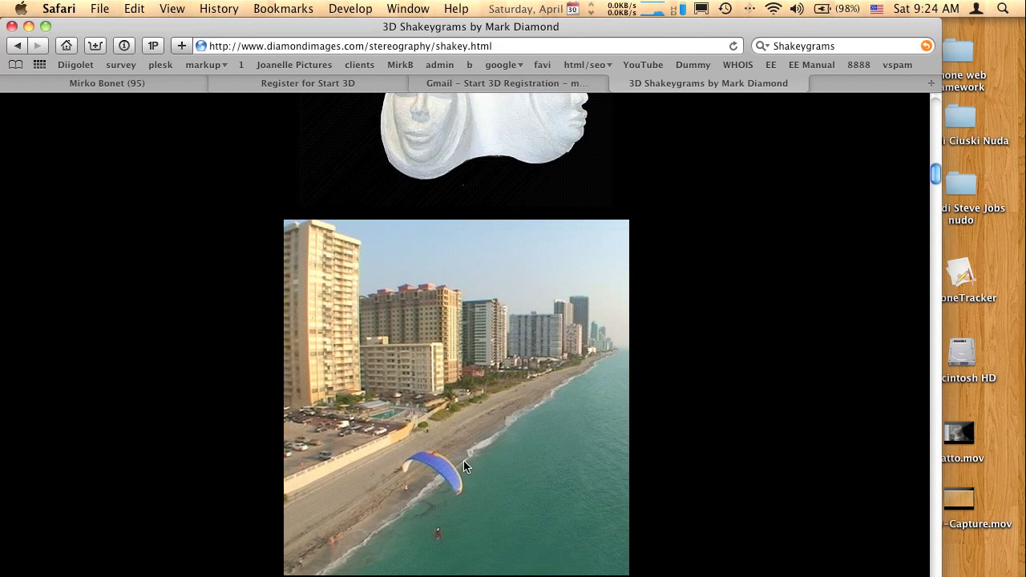
scroll(468, 461, "down", 9)
scroll(471, 459, "up", 6)
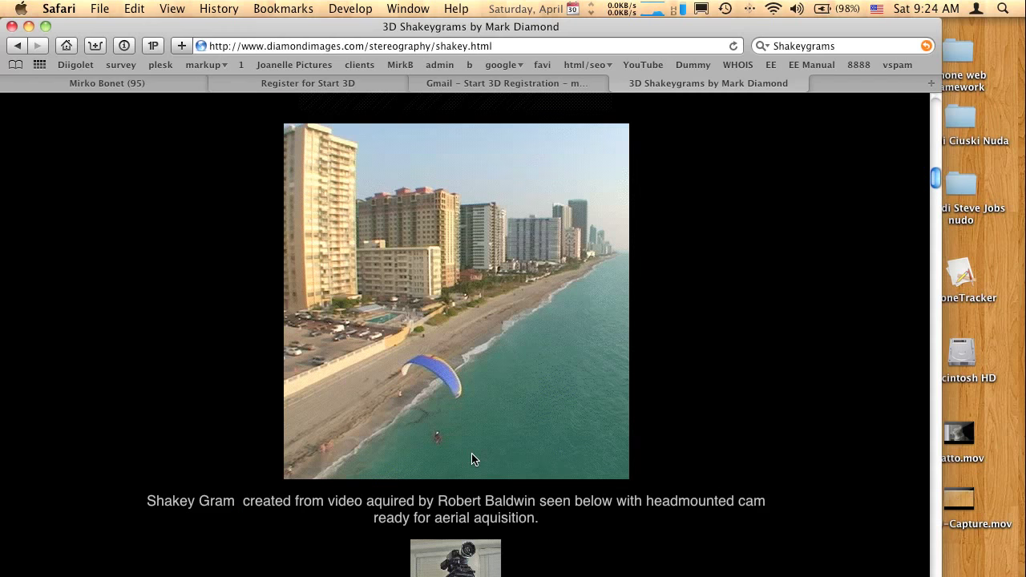
left_click(684, 312)
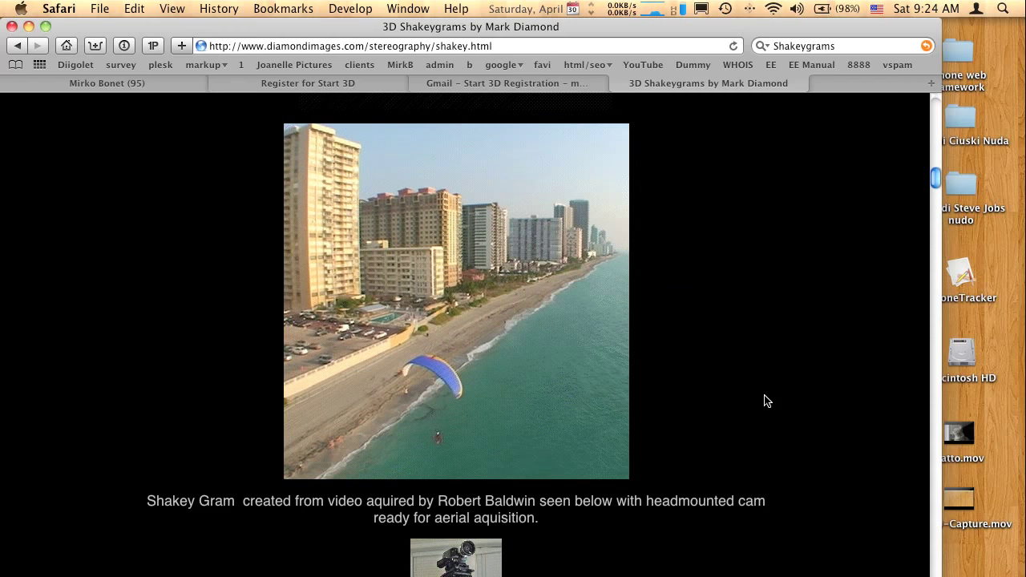
scroll(765, 401, "down", 6)
scroll(765, 401, "down", 20)
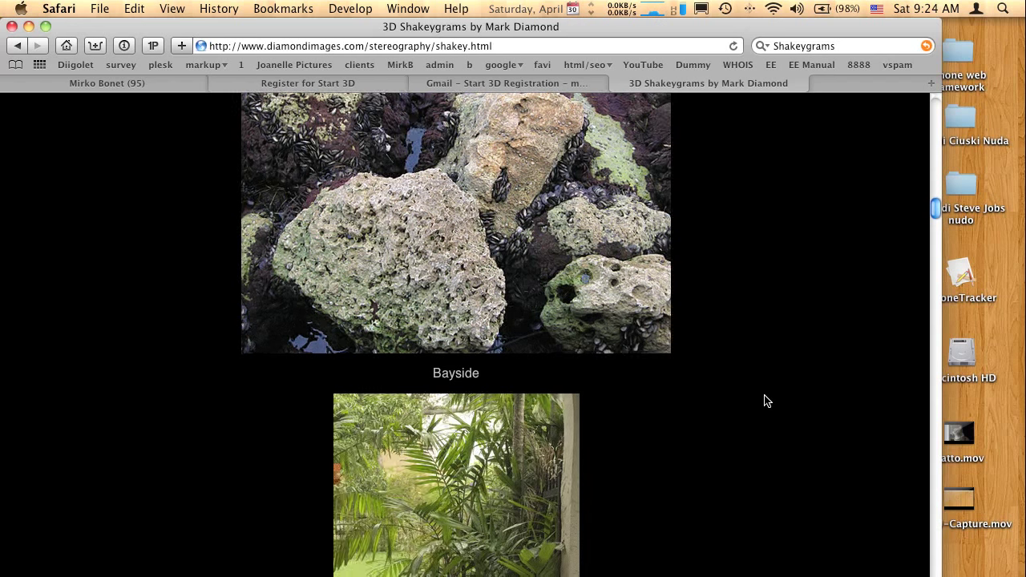
scroll(765, 401, "down", 12)
scroll(765, 401, "up", 3)
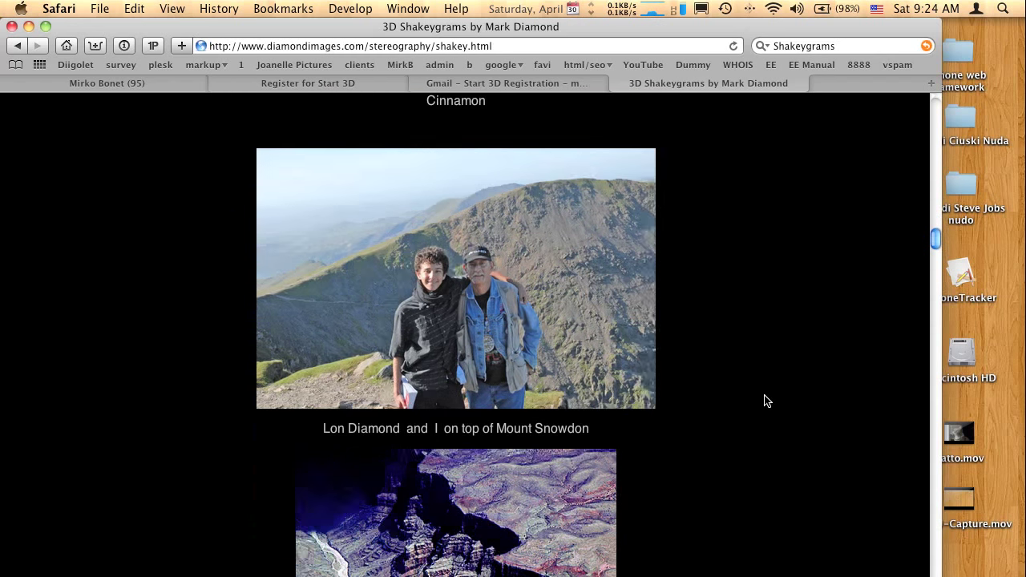
scroll(765, 401, "down", 20)
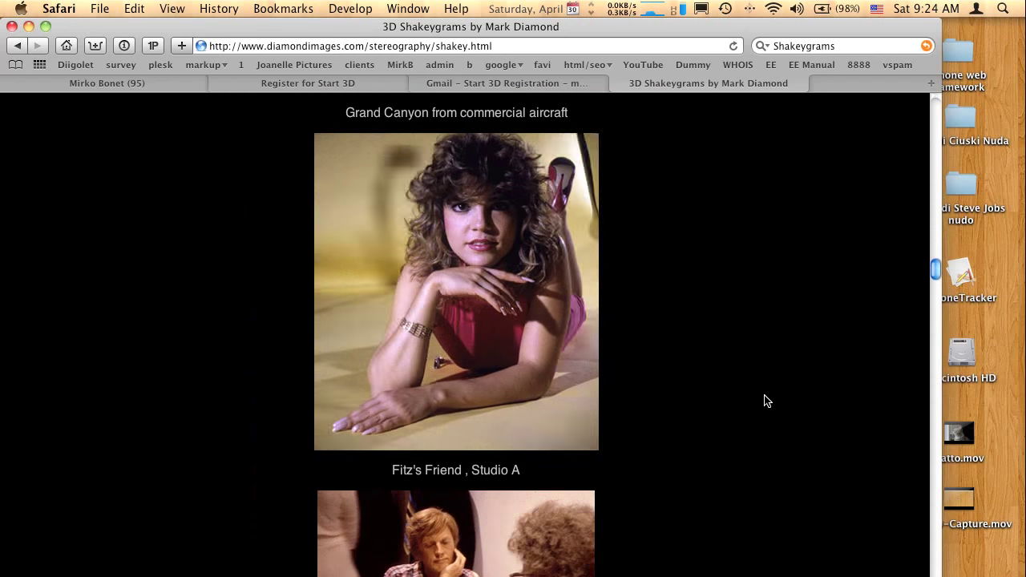
scroll(765, 401, "down", 5)
scroll(765, 400, "down", 20)
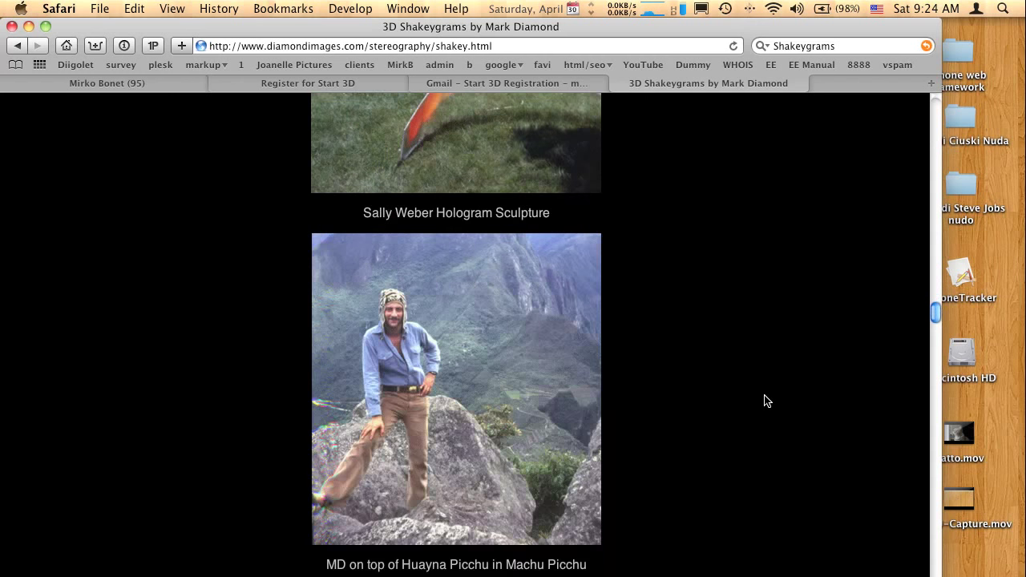
scroll(765, 401, "down", 20)
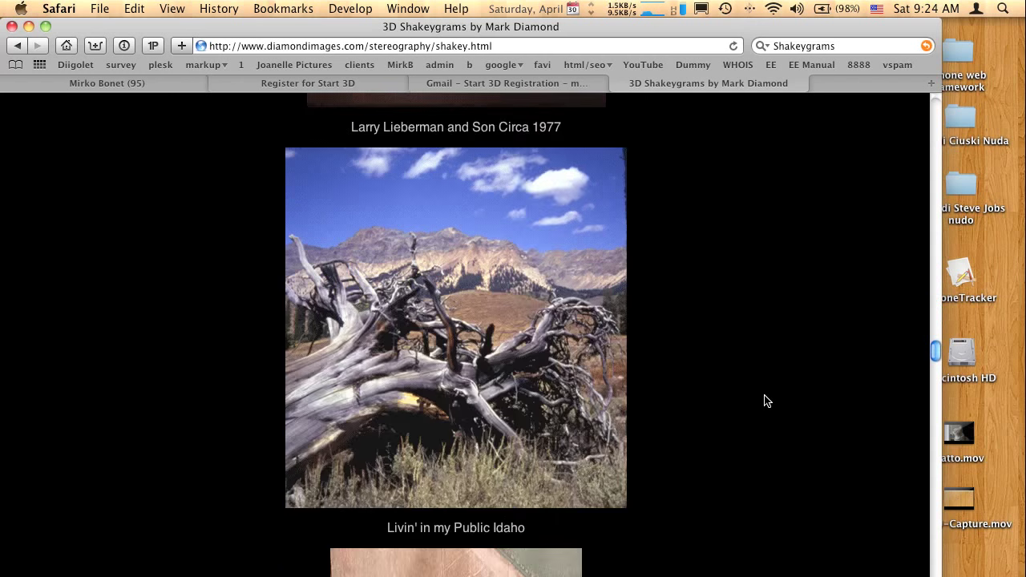
scroll(765, 401, "down", 20)
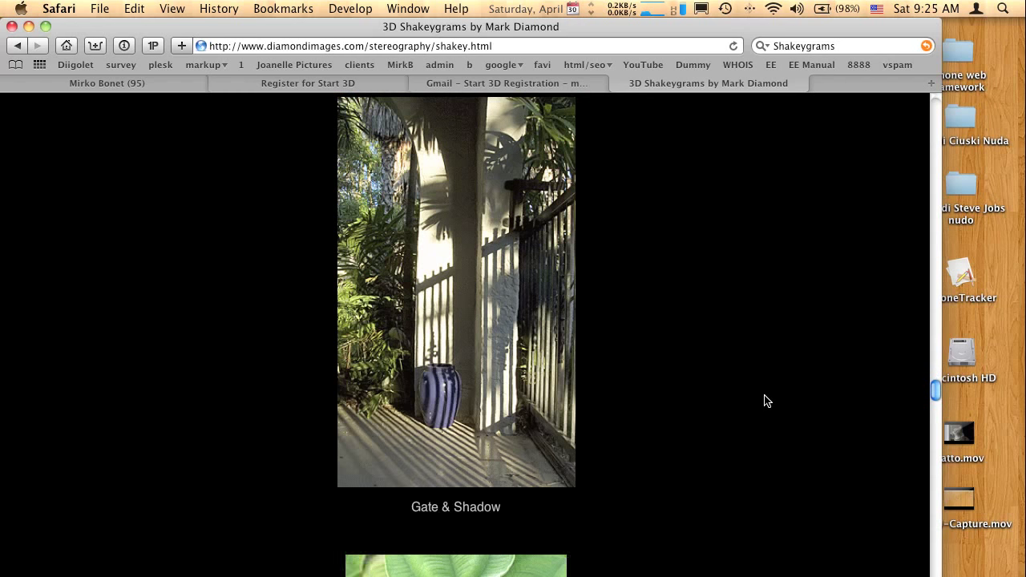
scroll(765, 401, "down", 20)
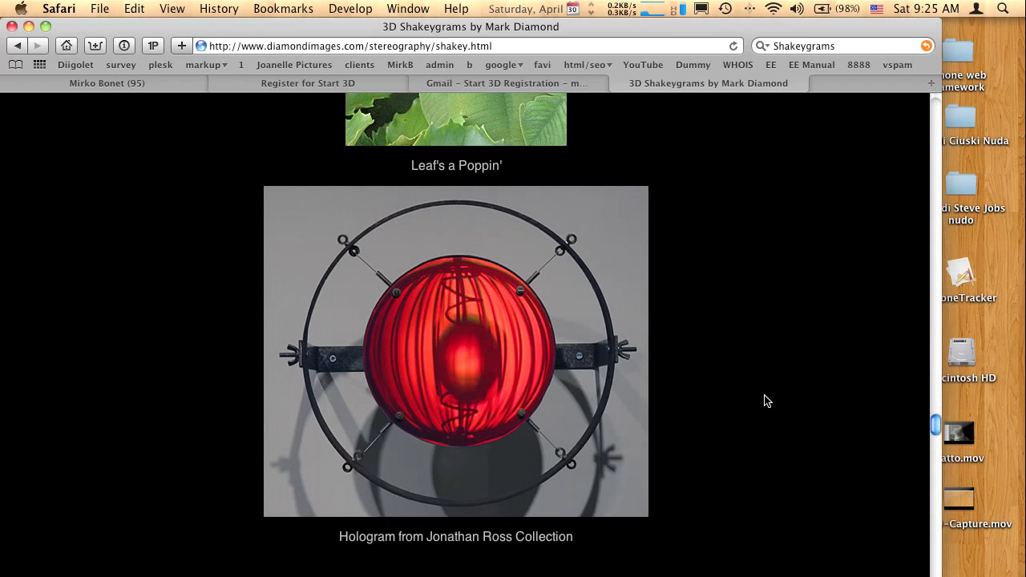
scroll(765, 401, "down", 3)
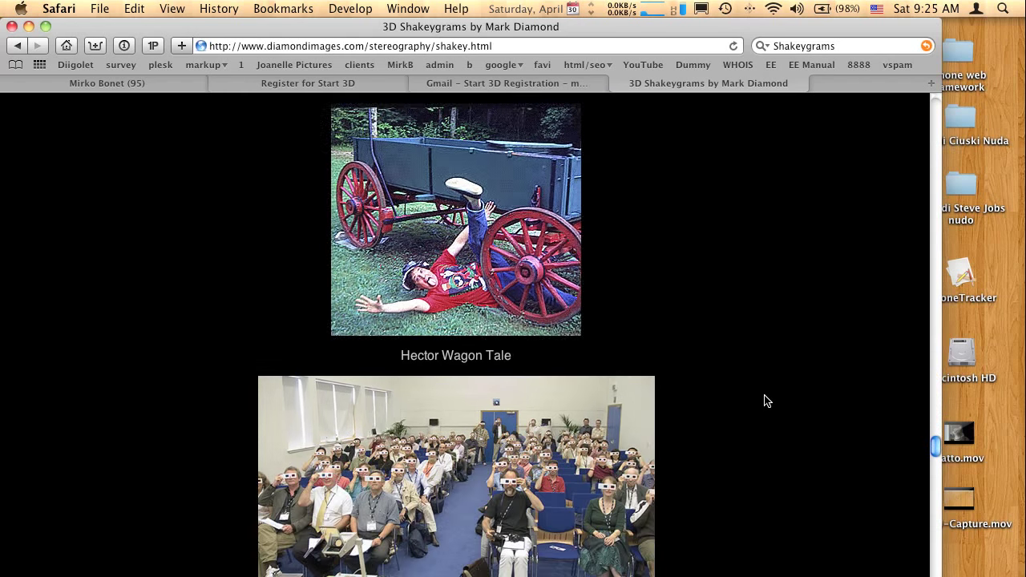
scroll(765, 400, "down", 10)
scroll(765, 400, "down", 9)
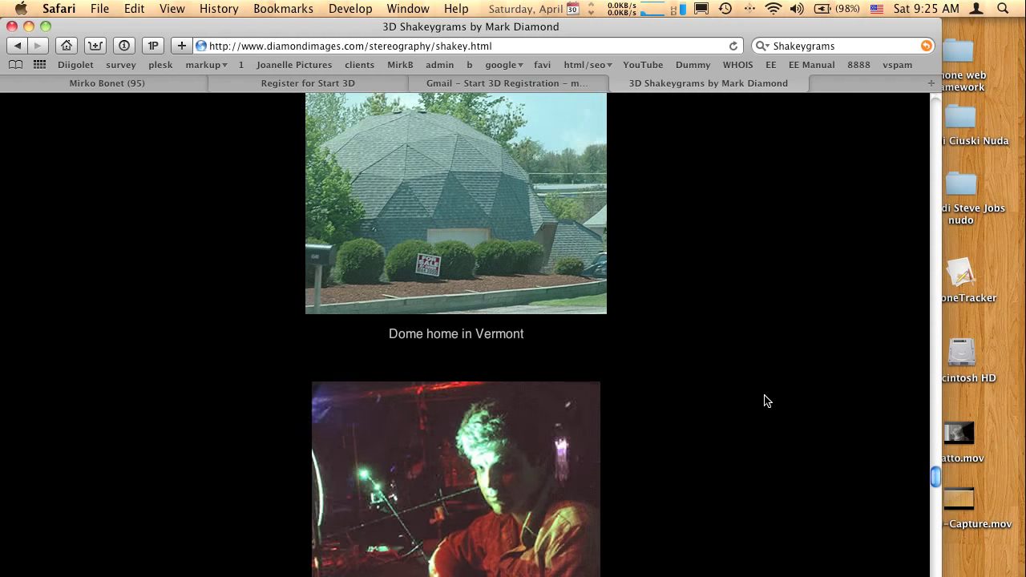
scroll(765, 400, "down", 6)
scroll(765, 401, "down", 15)
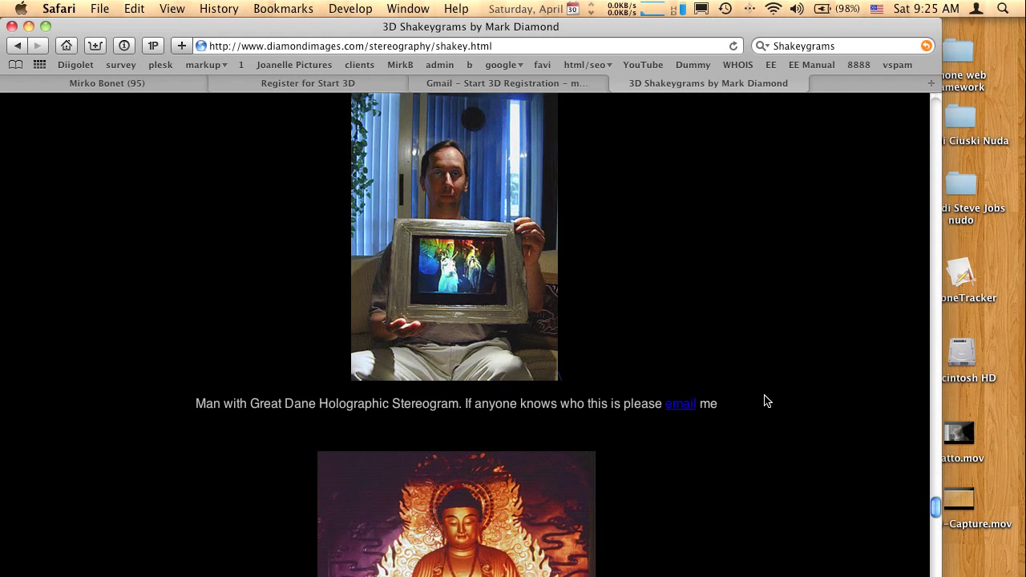
scroll(766, 400, "down", 17)
scroll(766, 401, "down", 11)
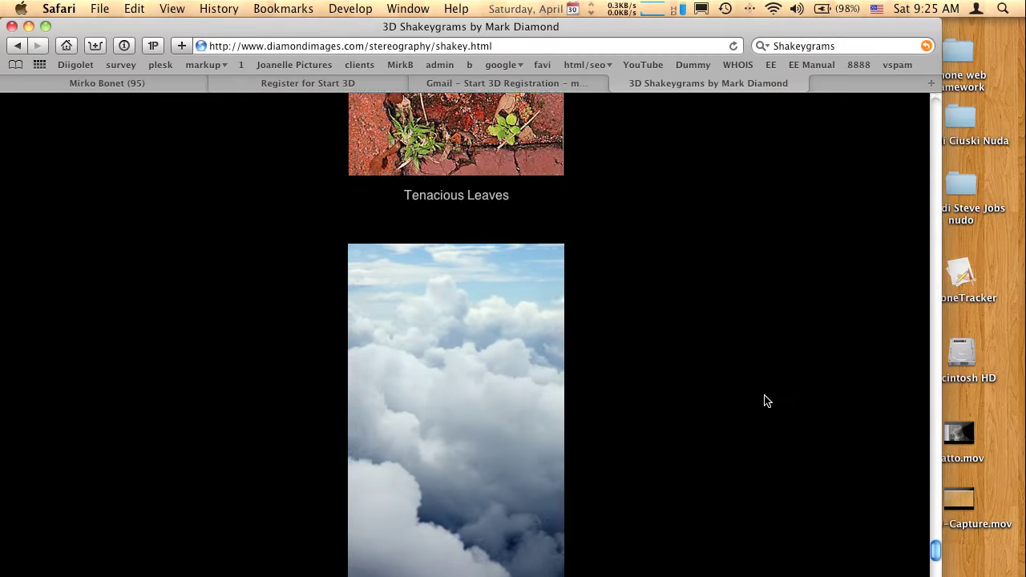
scroll(766, 401, "down", 20)
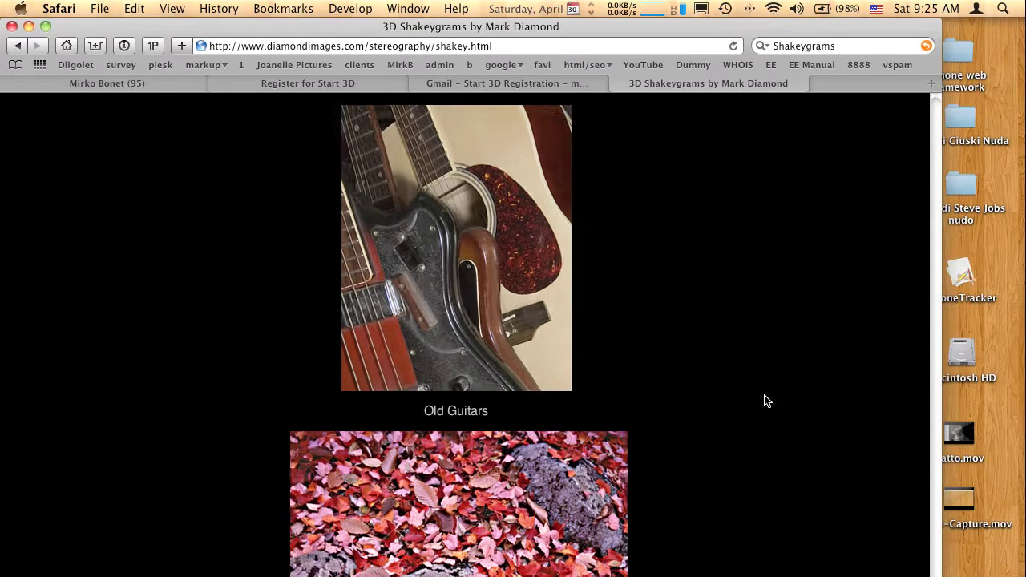
scroll(766, 401, "down", 20)
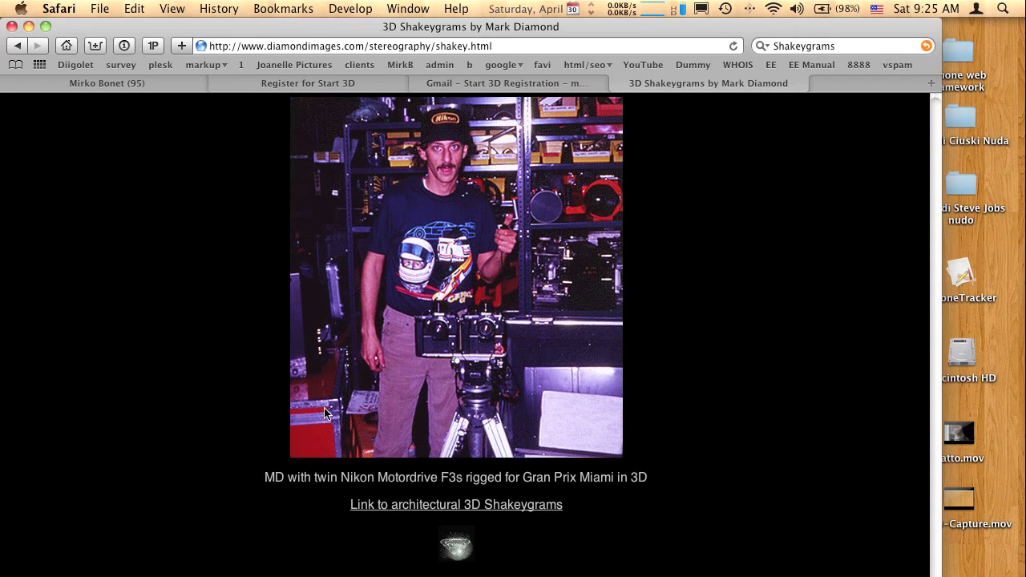
- Switch to Photoshop, crop DSC00002.JPG to about 1450 × 1100 pixels around the white bottle, blender and paper towels, and play the animation
left_click(134, 18)
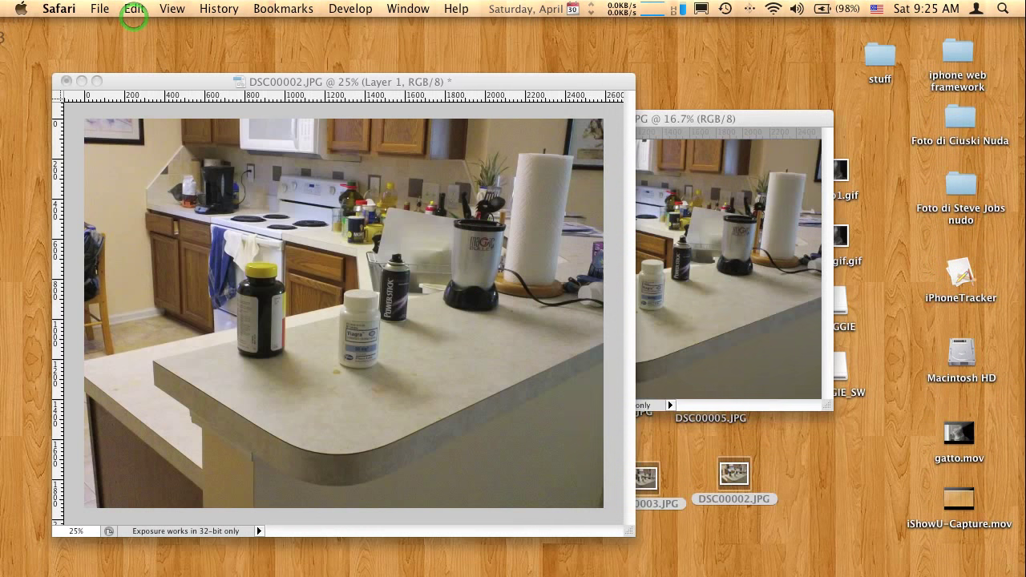
left_click(403, 169)
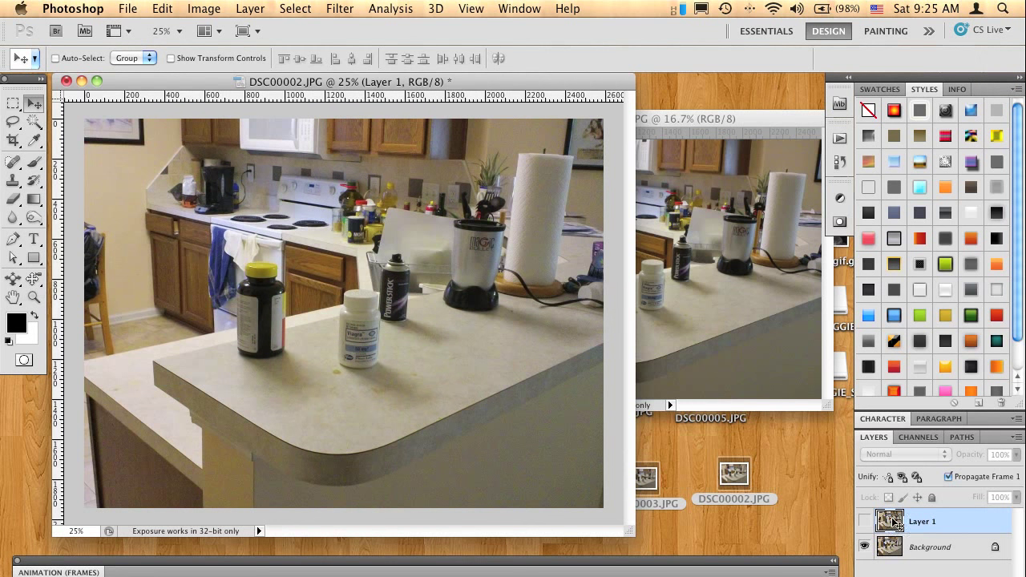
left_click(16, 139)
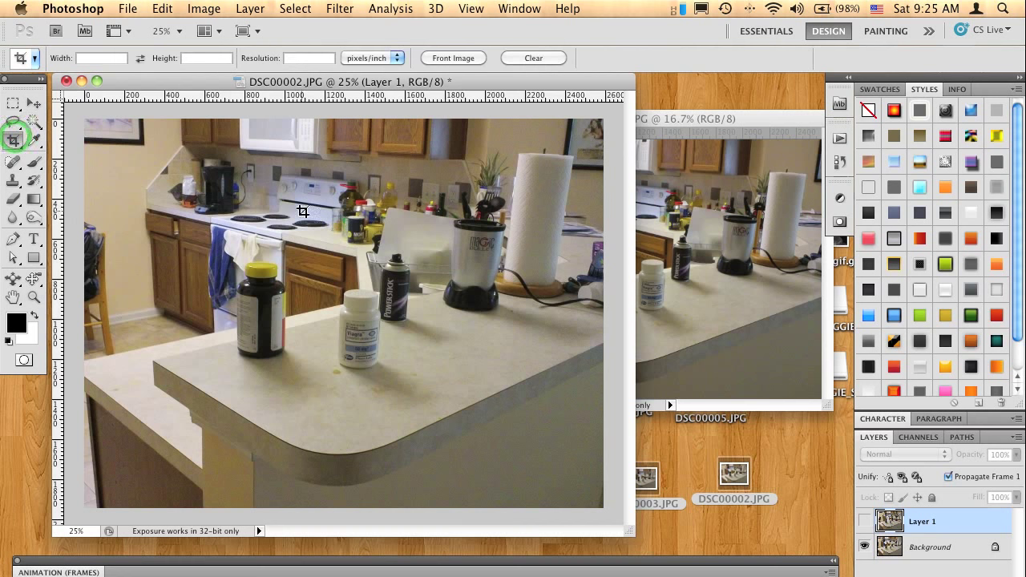
left_click_drag(585, 435, 583, 413)
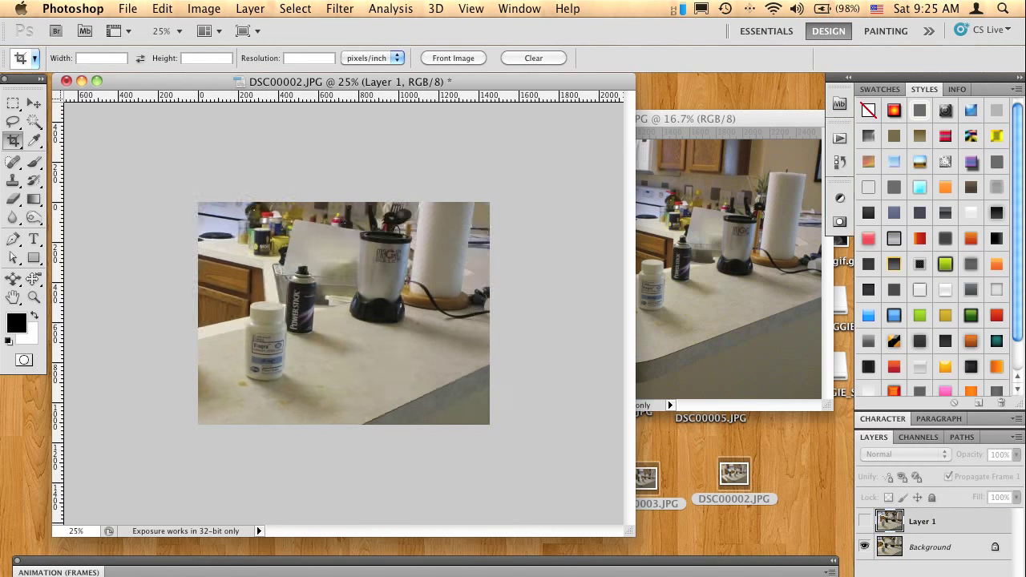
key("space")
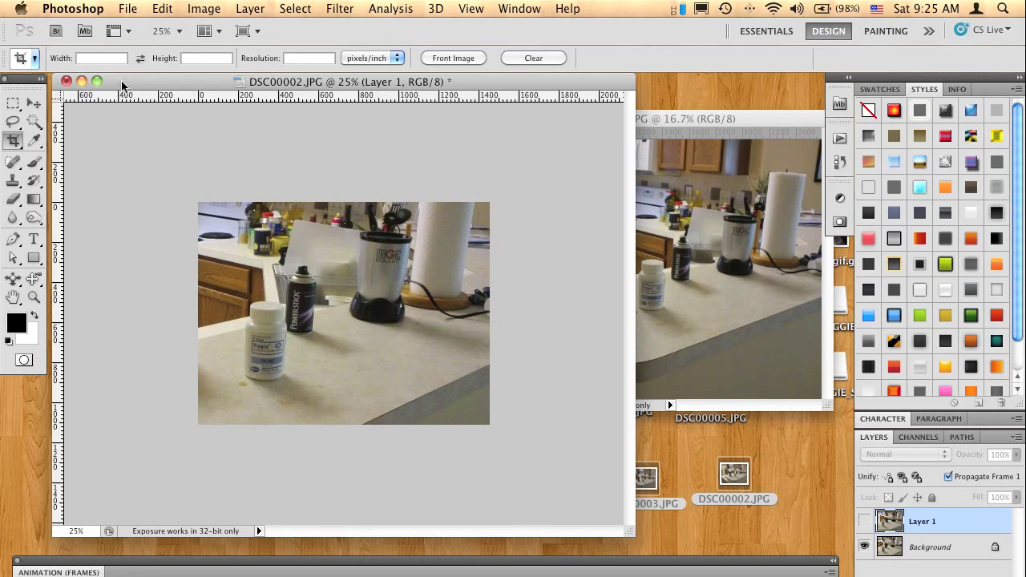
key("super+Tab")
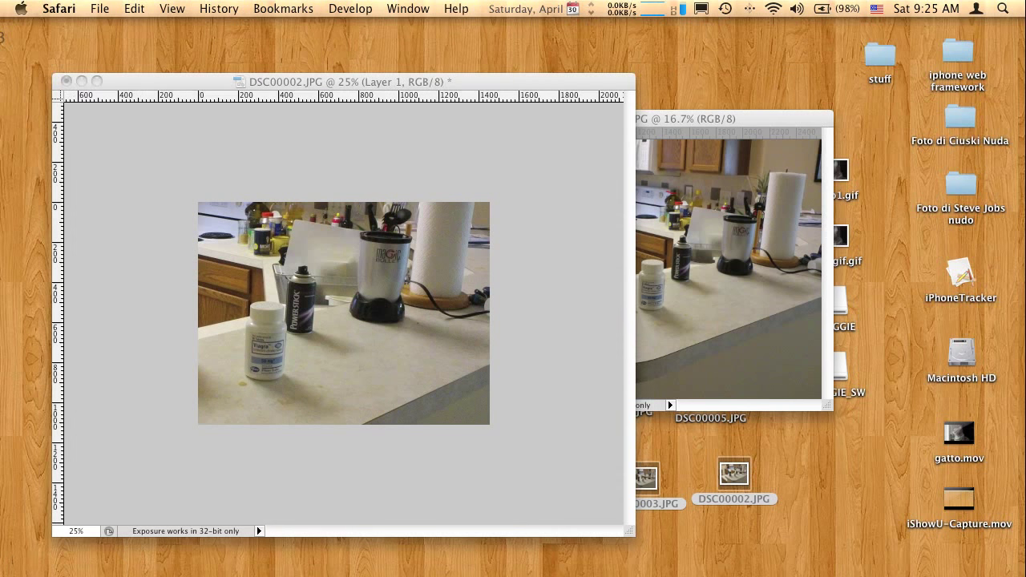
key("super+Tab")
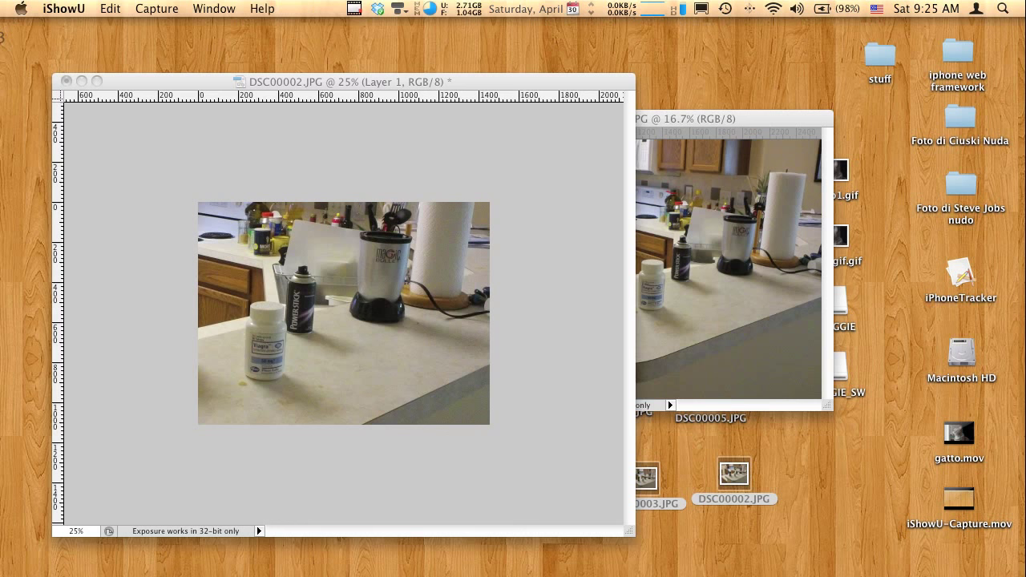